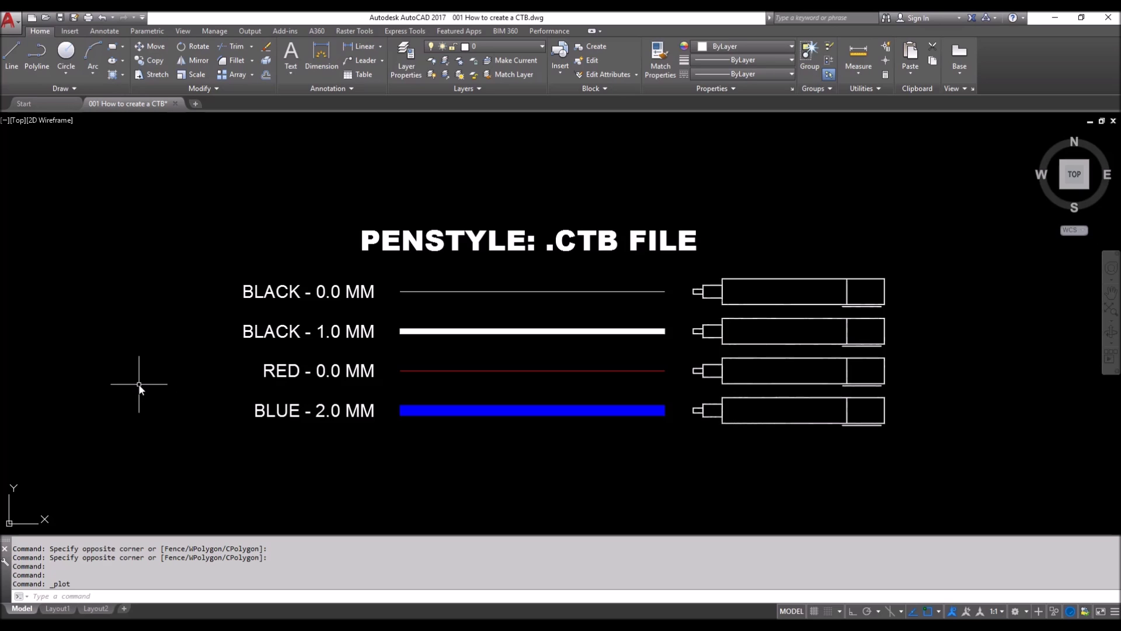
From the model's plot settings, create a new color-dependent plot style table from scratch named CADSTENCIL.
text(plot)
key(Return)
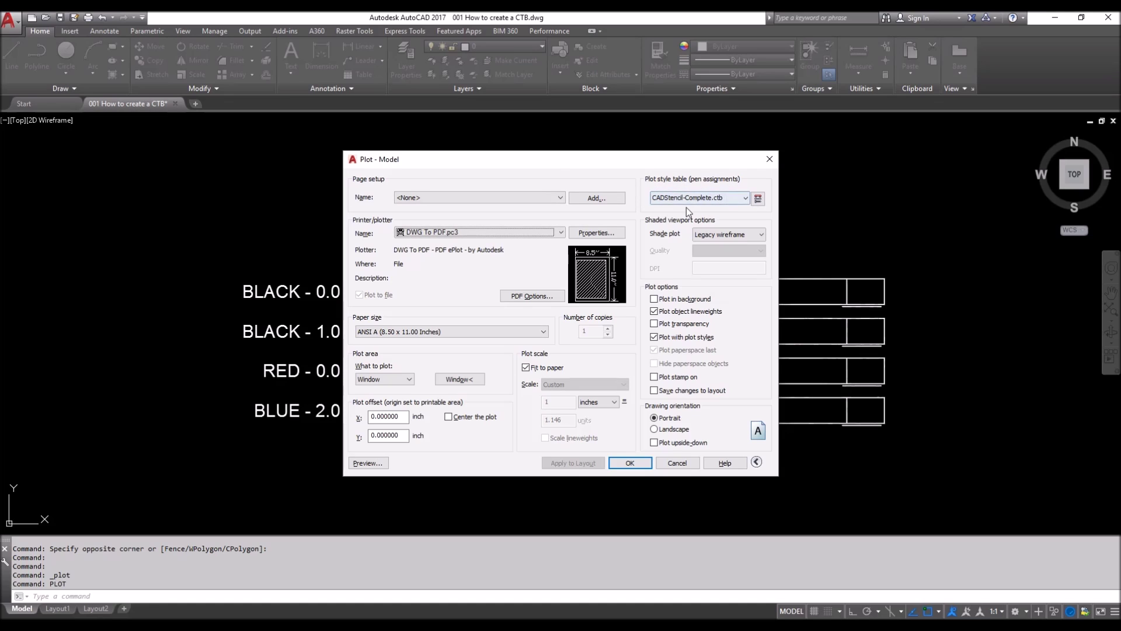
click(746, 198)
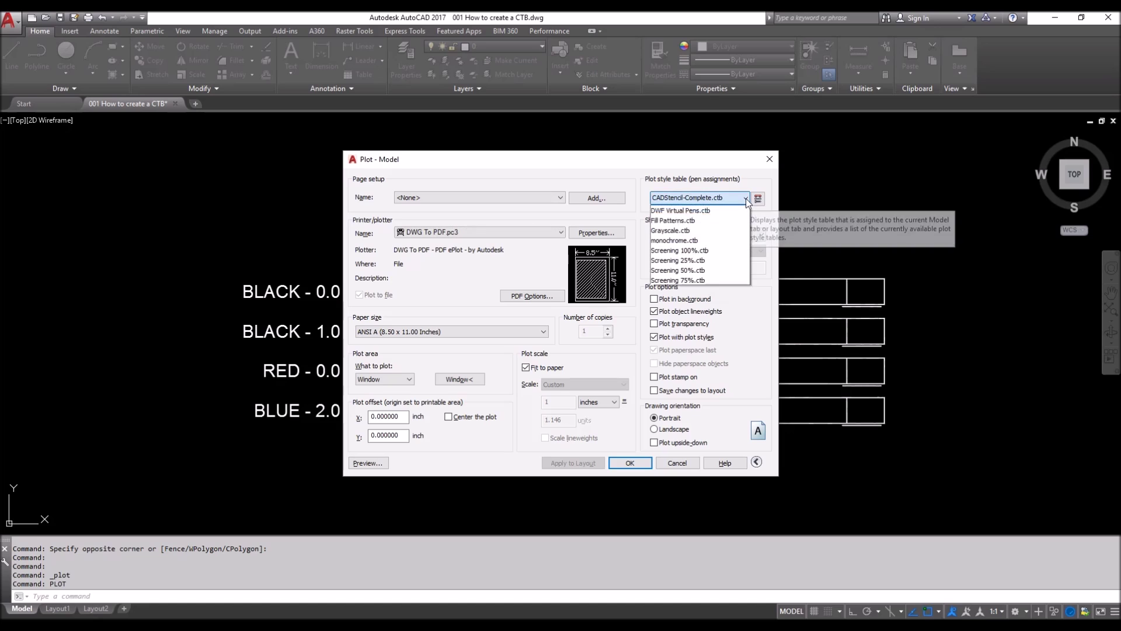
click(672, 320)
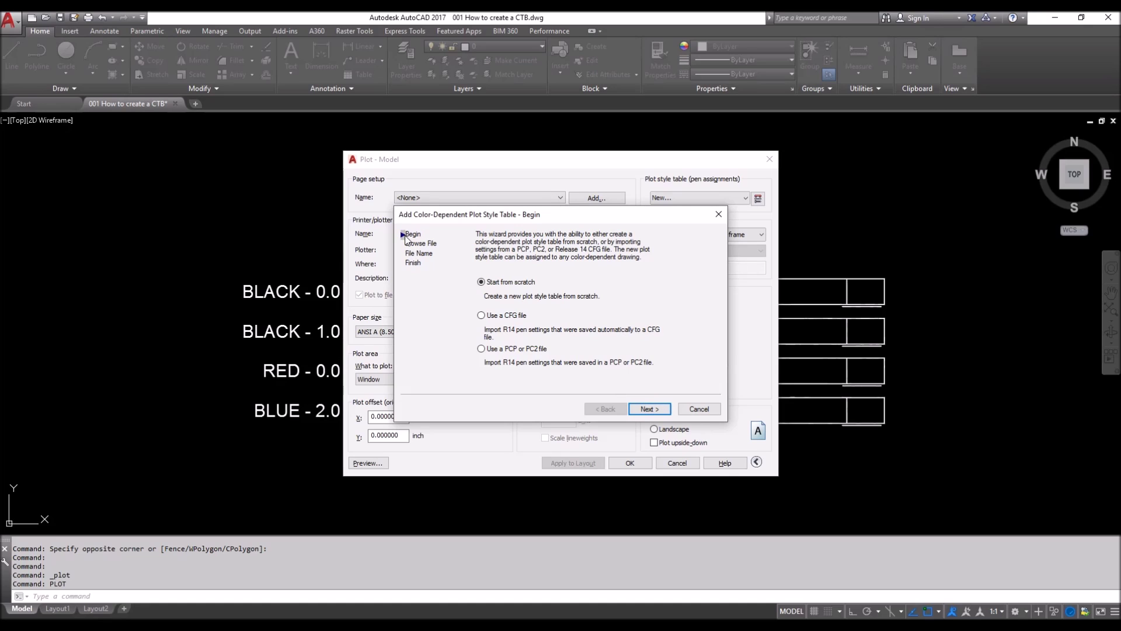
click(649, 409)
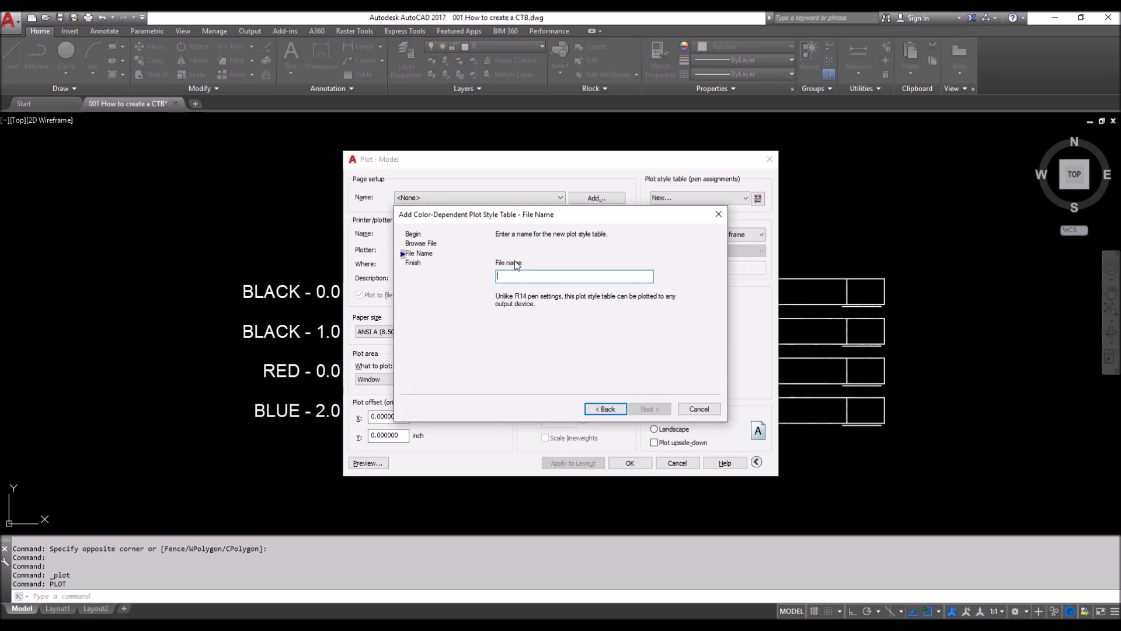
text(CADS)
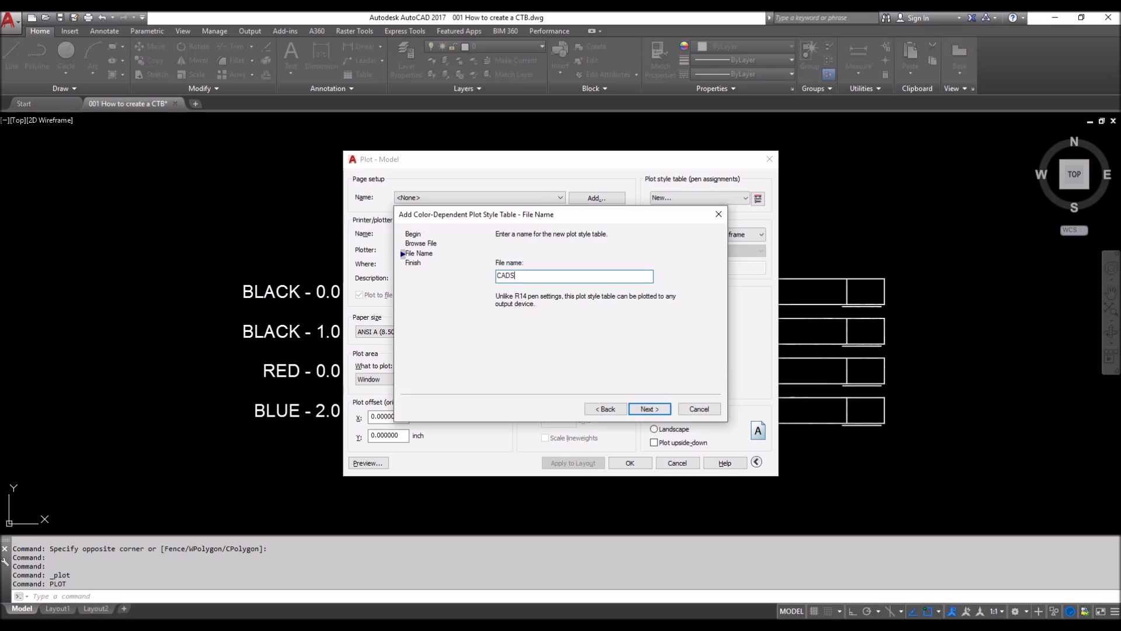
text(TENCIL)
click(651, 410)
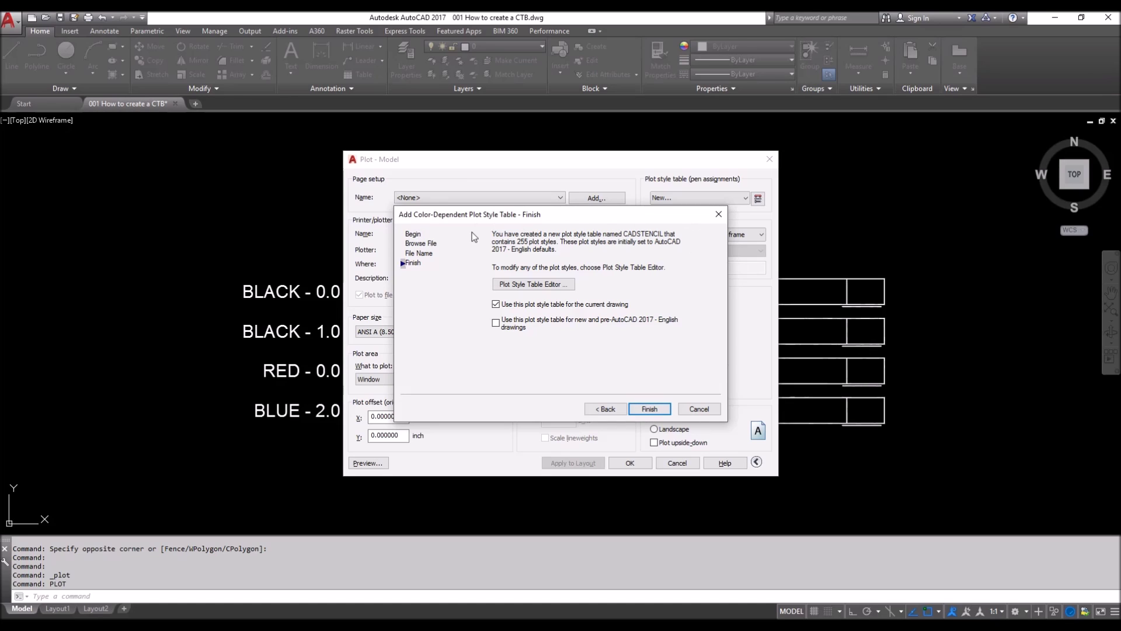
Open the new table in the Plot Style Table Editor and move the editor clear of the Plot dialog.
click(534, 286)
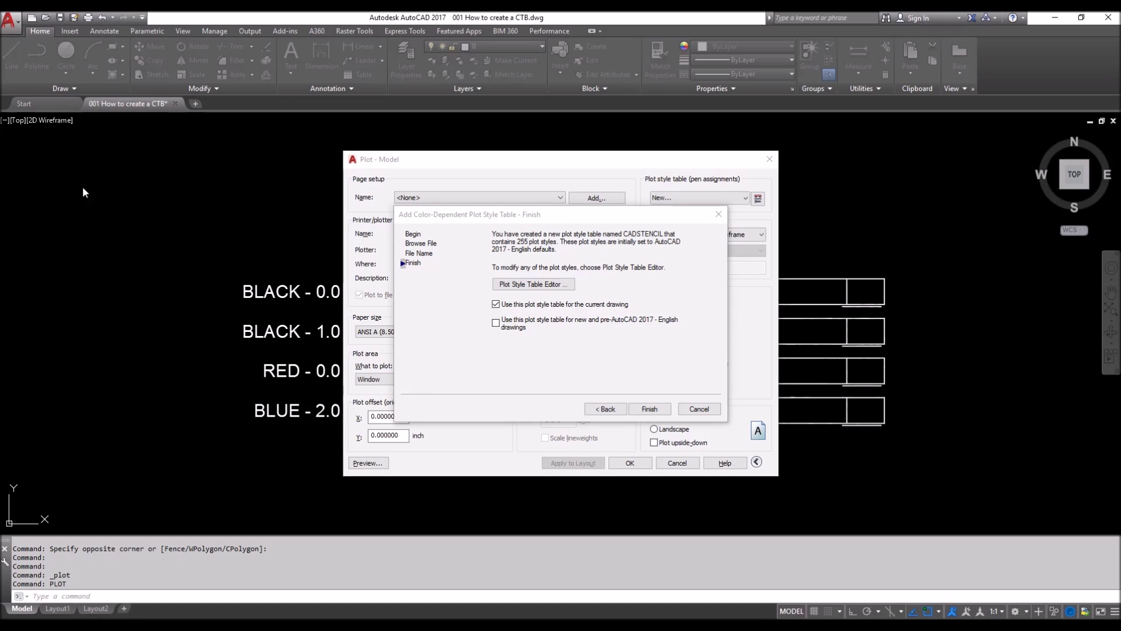
drag(345, 152, 546, 169)
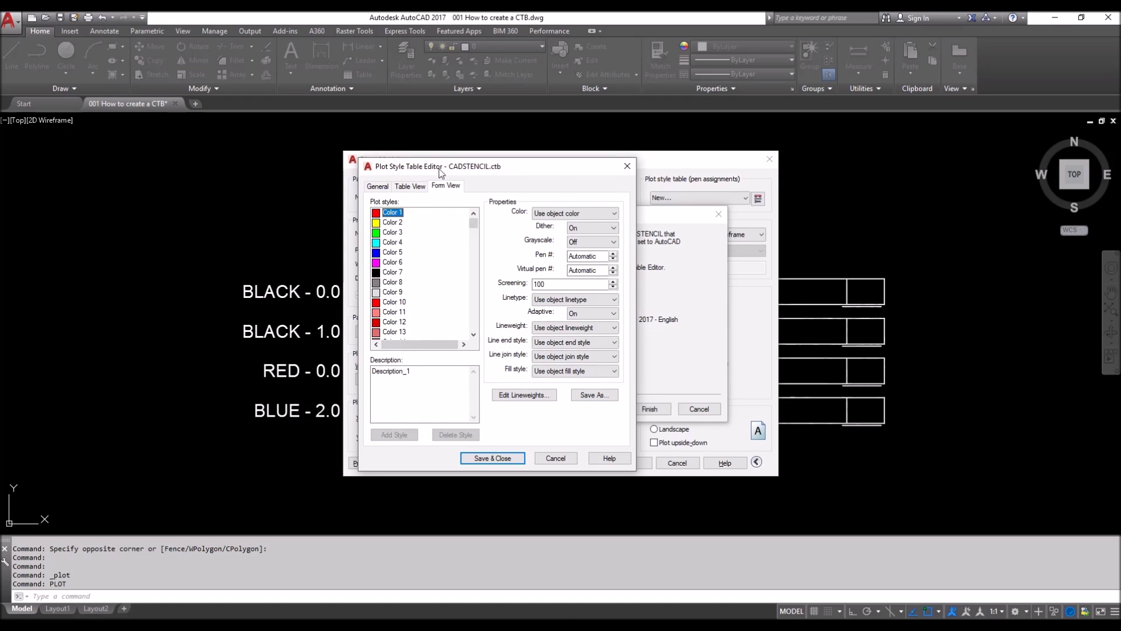
drag(499, 168, 154, 176)
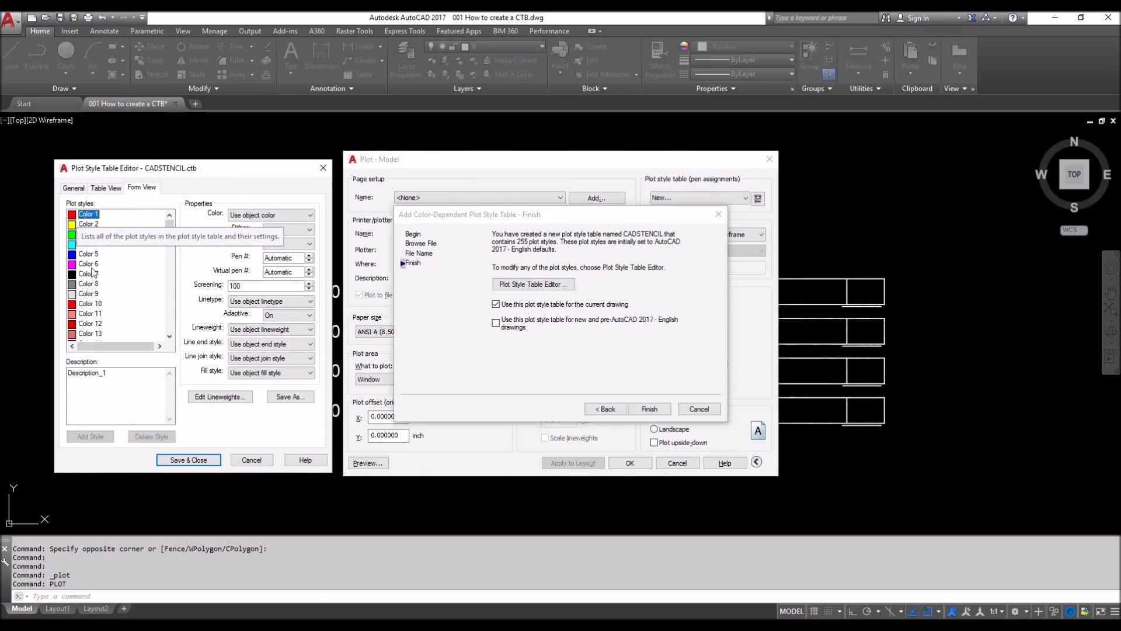
Examine the plot style list through Color 255 and the available plot color and lineweight options.
drag(168, 224, 165, 345)
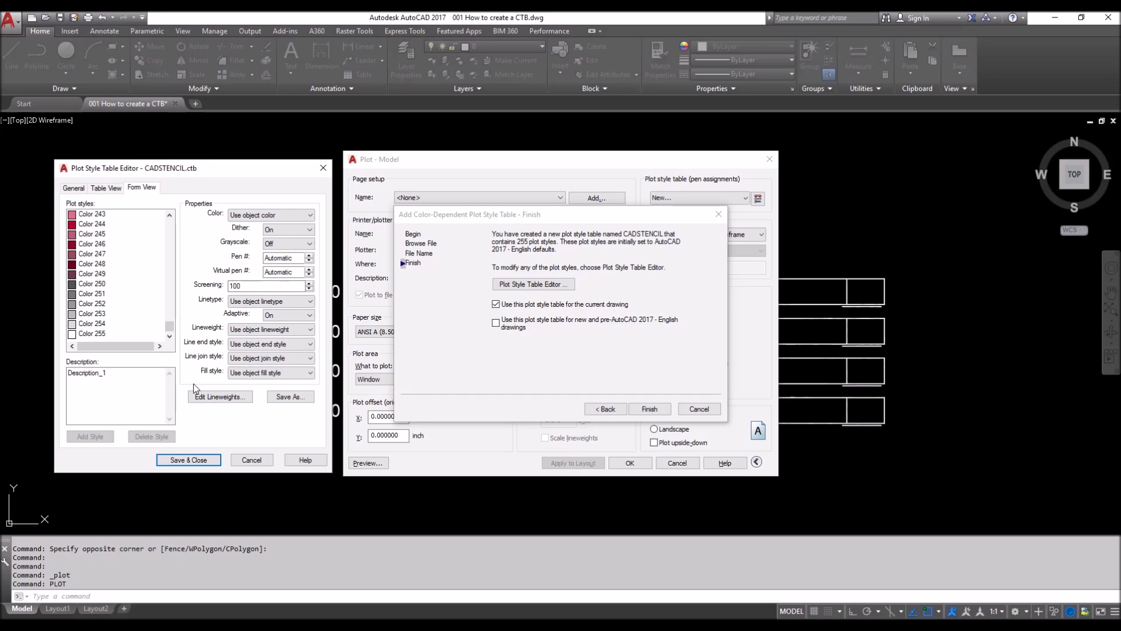
click(238, 223)
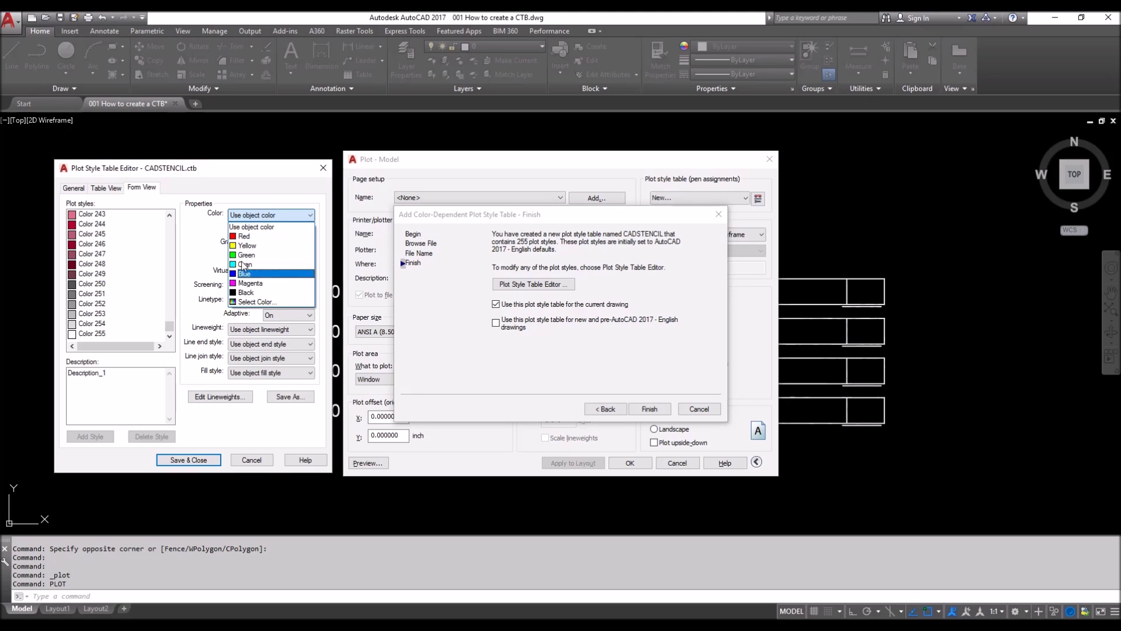
click(239, 224)
click(236, 333)
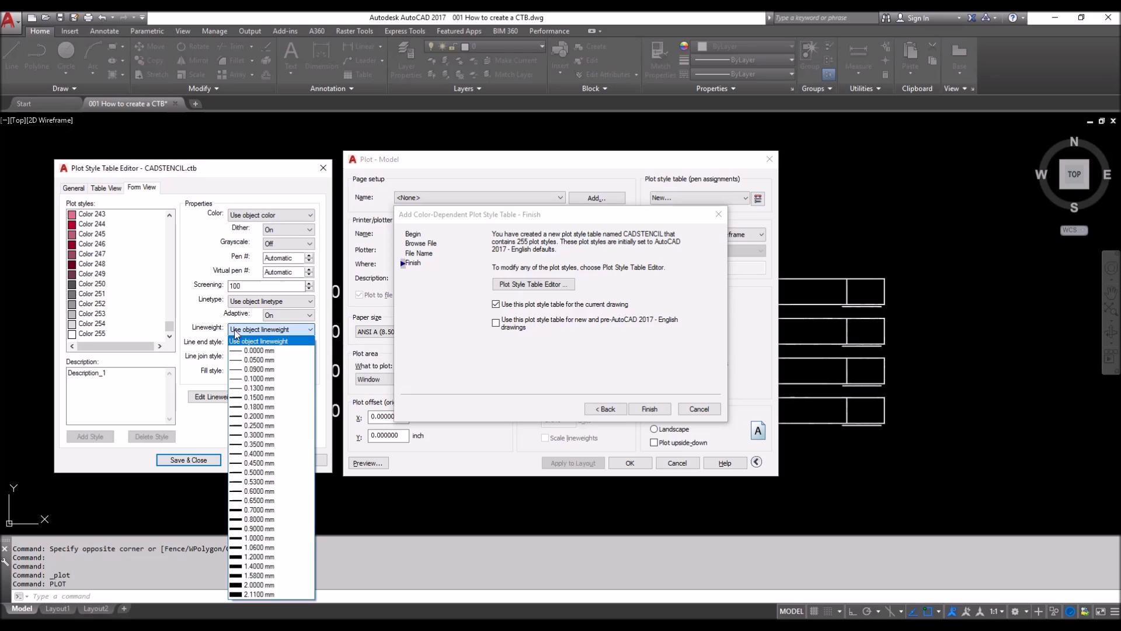
click(236, 334)
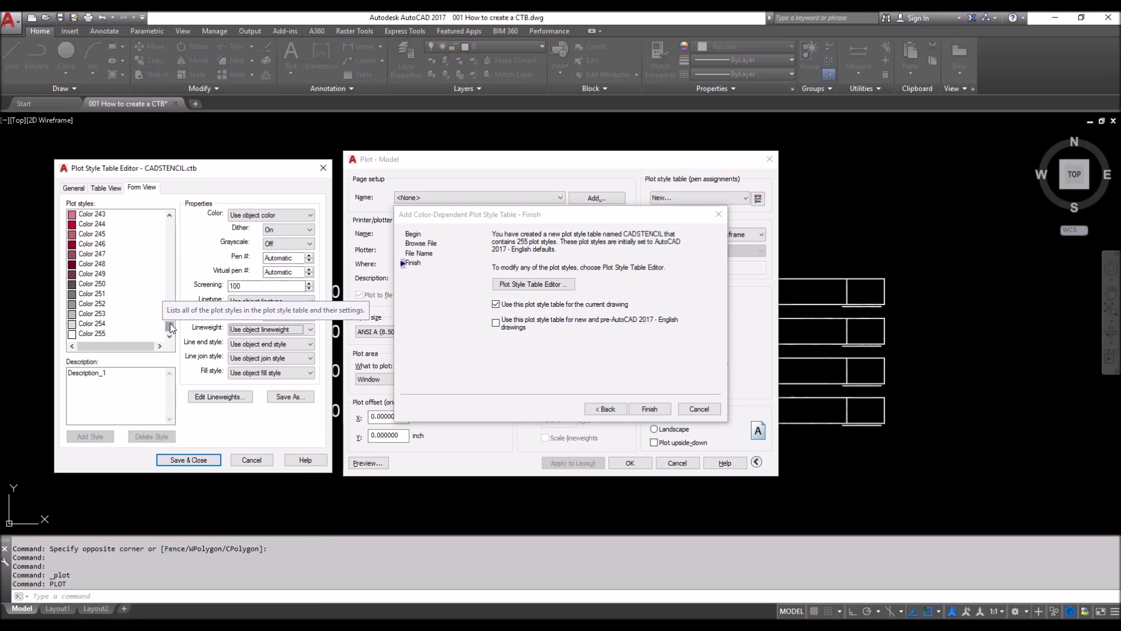
Set the Color 1 plot style to plot in Red with a 0.0000 mm lineweight.
drag(169, 325, 169, 223)
click(92, 216)
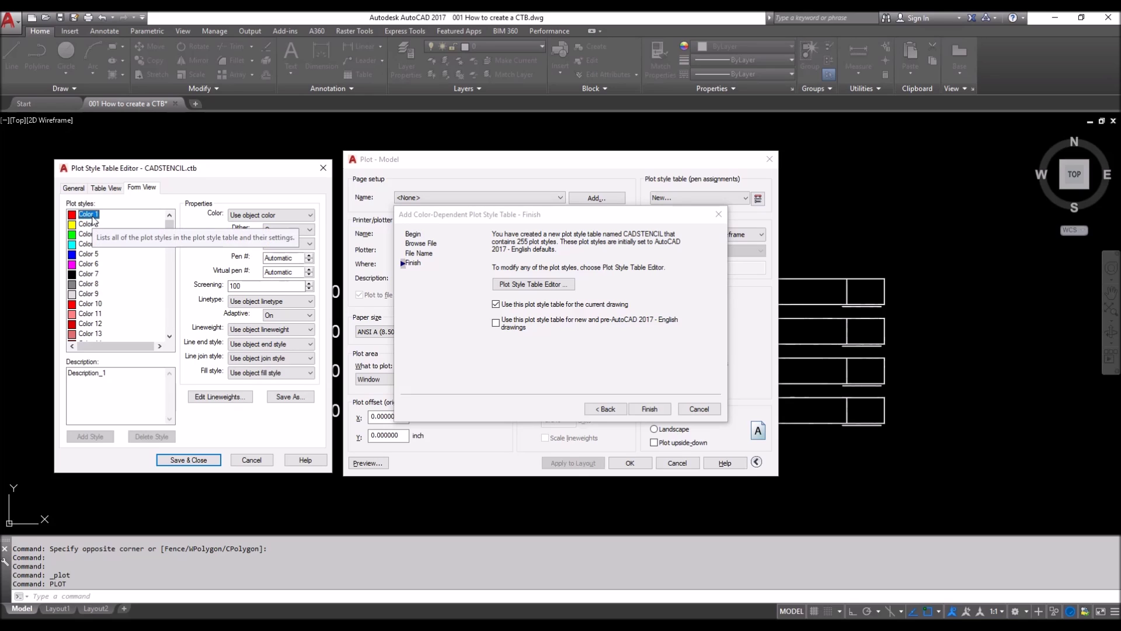
click(244, 216)
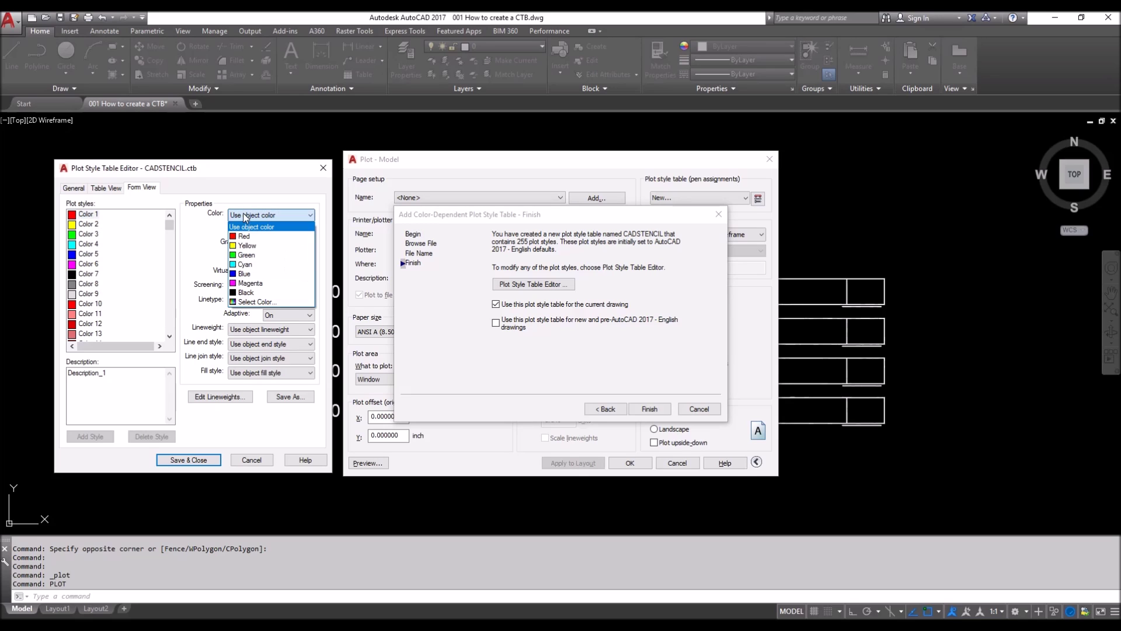
click(245, 236)
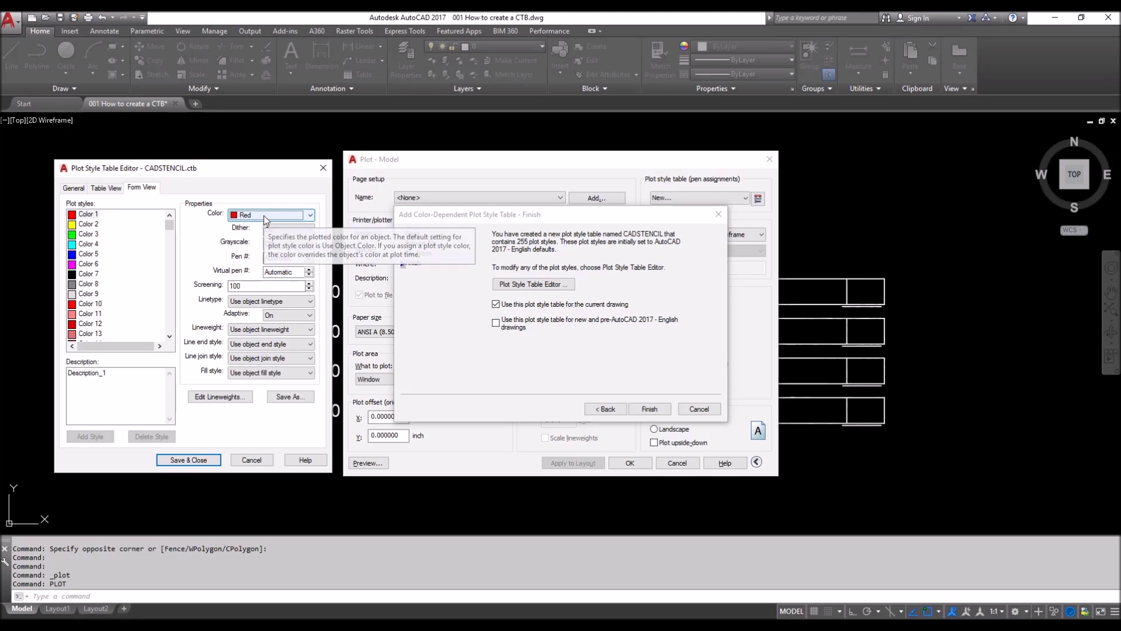
click(271, 329)
click(268, 351)
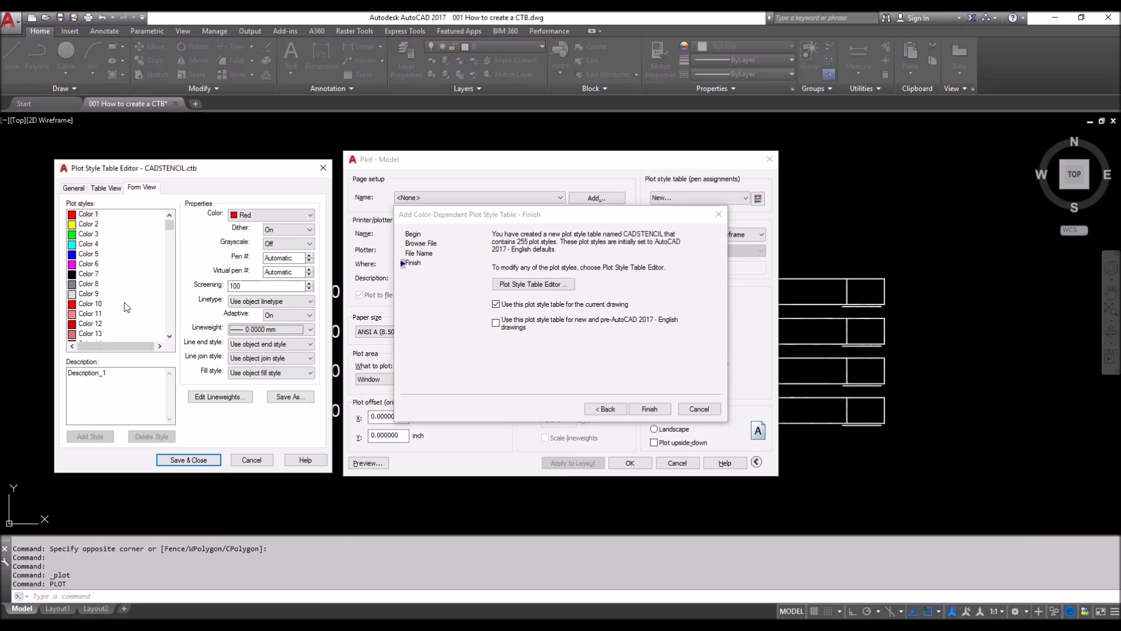
click(87, 214)
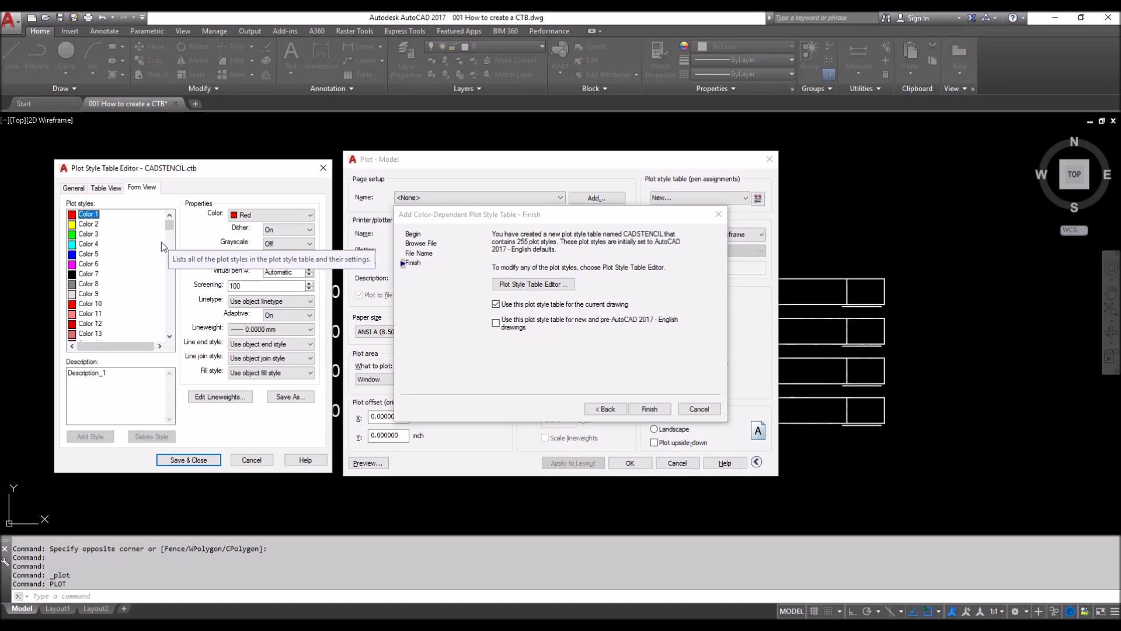
Examine the plot color and lineweight options available for the Color 160 plot style.
drag(169, 227, 172, 296)
click(100, 254)
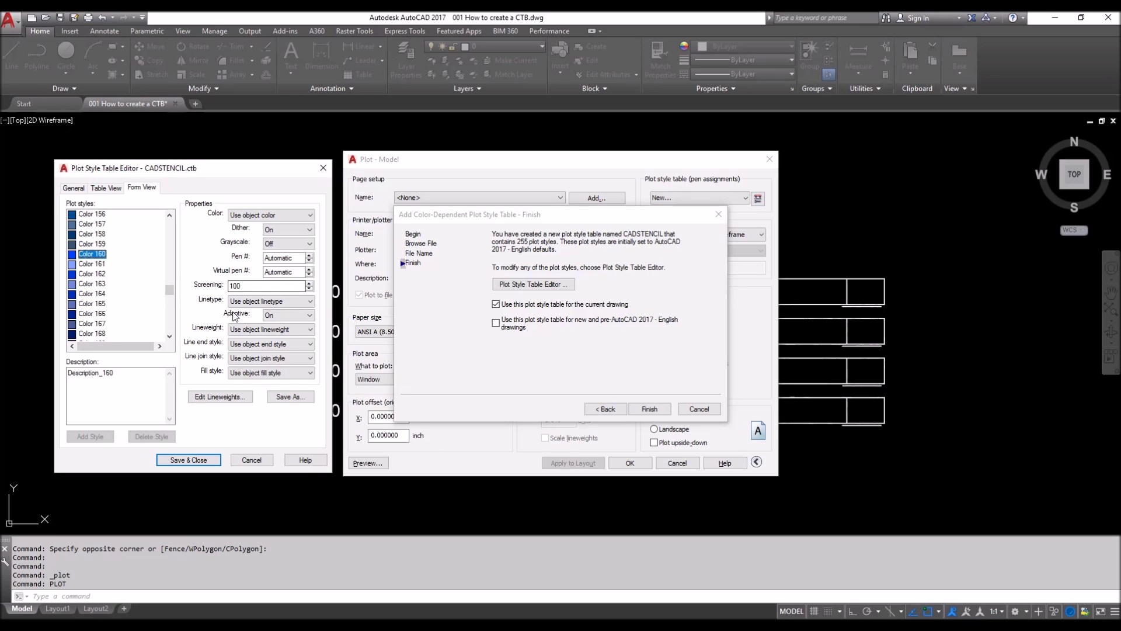
click(244, 218)
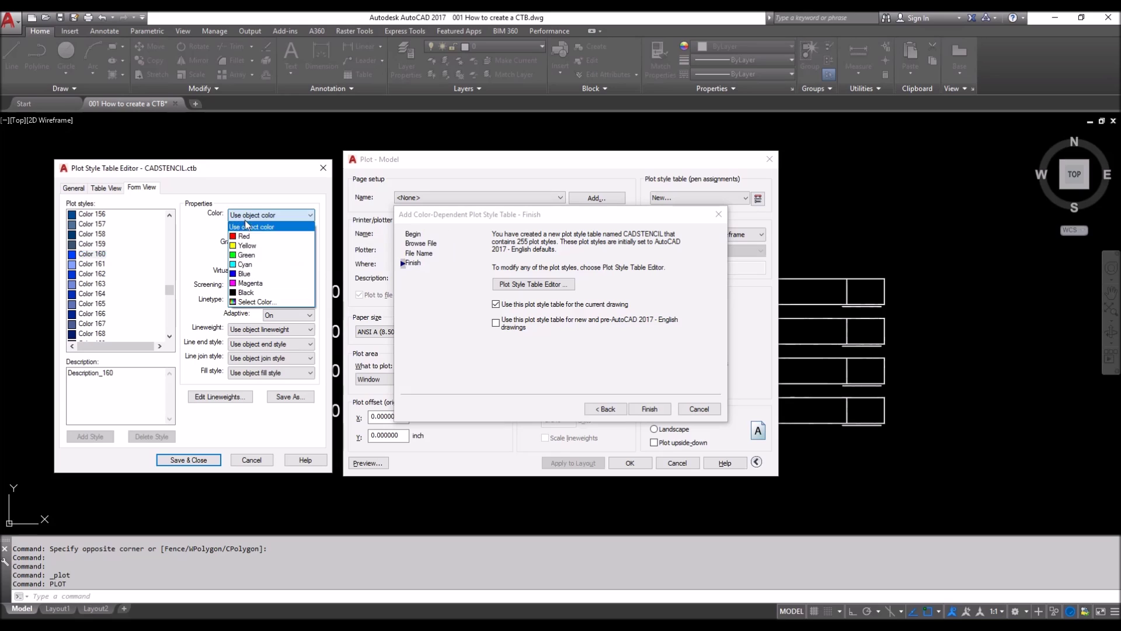
click(210, 278)
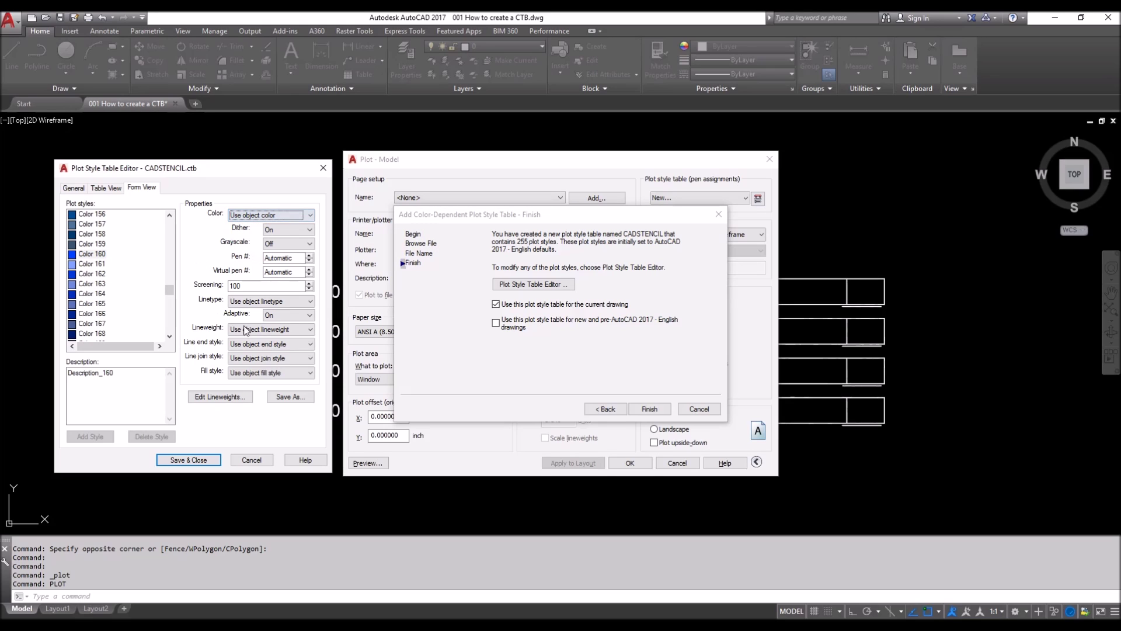
click(250, 330)
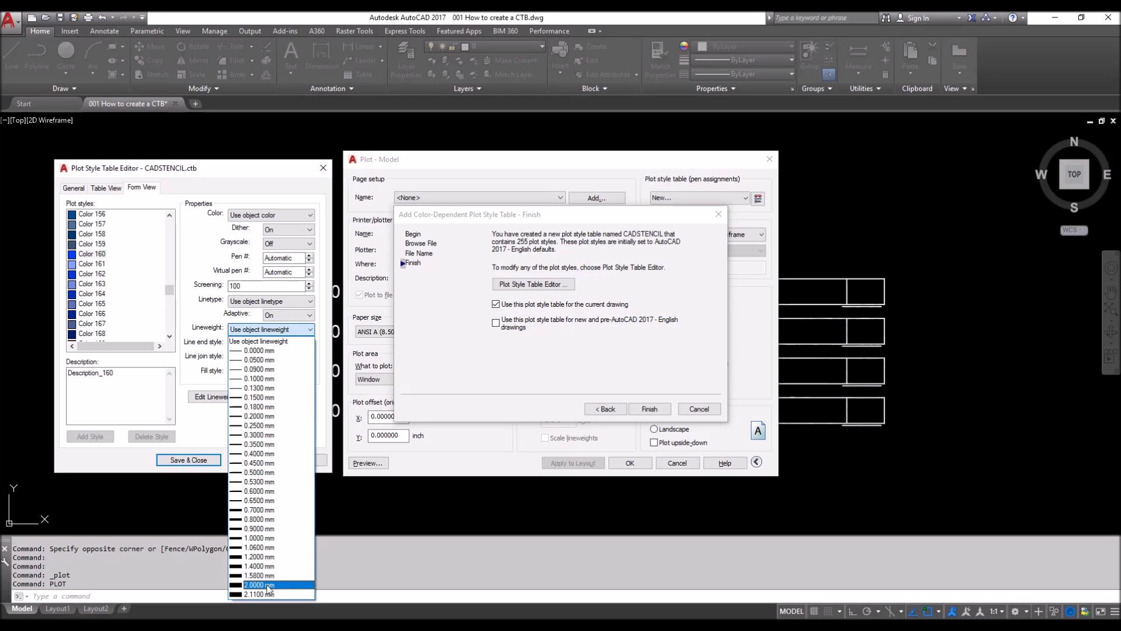
click(250, 335)
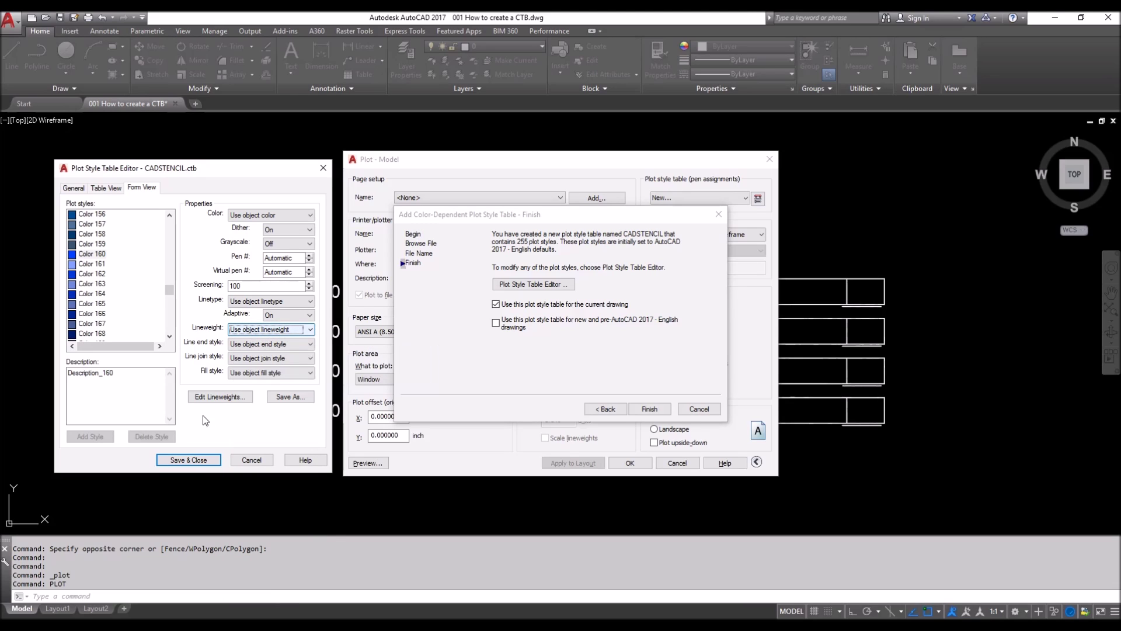
Select the Color 40 and Color 70 plot styles together and set their plot color to Black.
drag(169, 291, 167, 230)
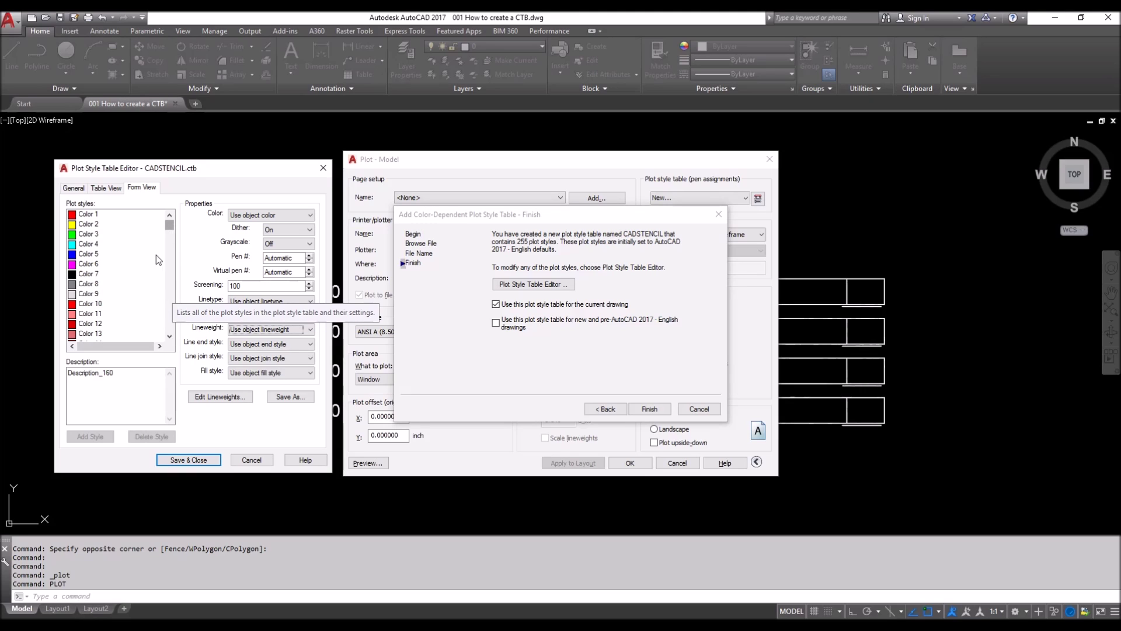
click(169, 335)
click(169, 336)
click(169, 336)
click(170, 335)
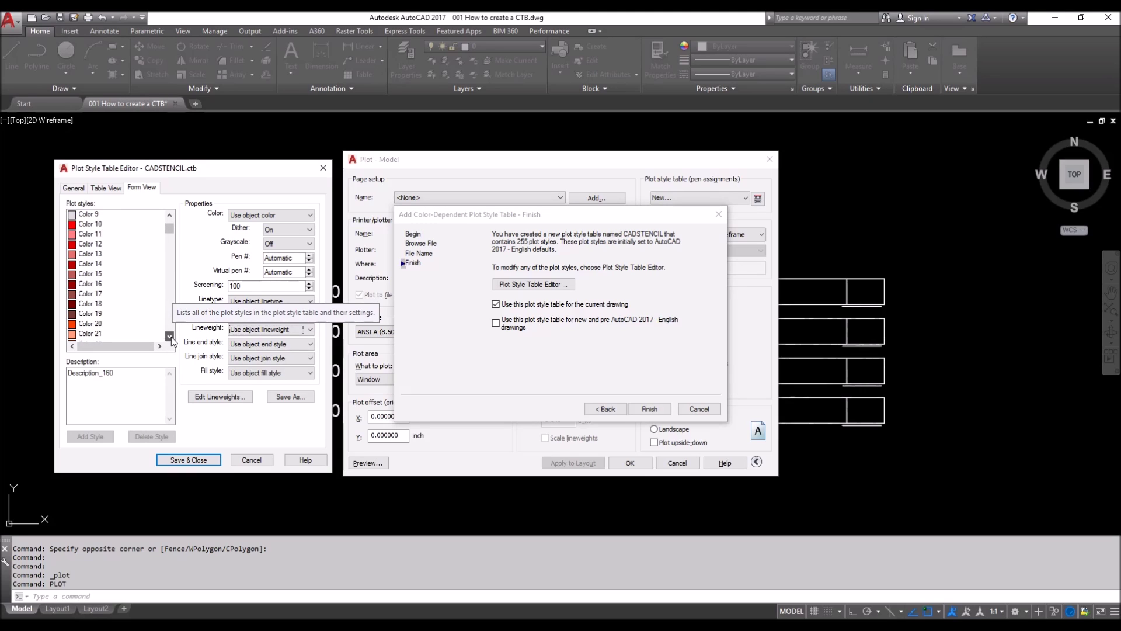
click(170, 336)
click(169, 336)
click(169, 335)
click(169, 335)
click(169, 336)
click(169, 336)
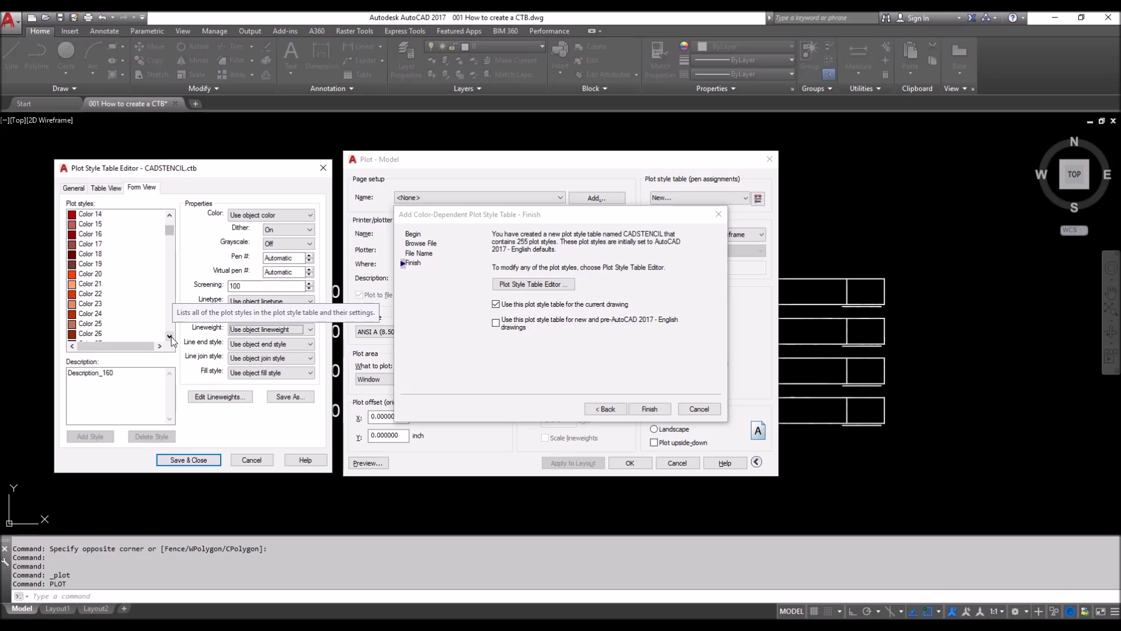
click(170, 335)
click(169, 335)
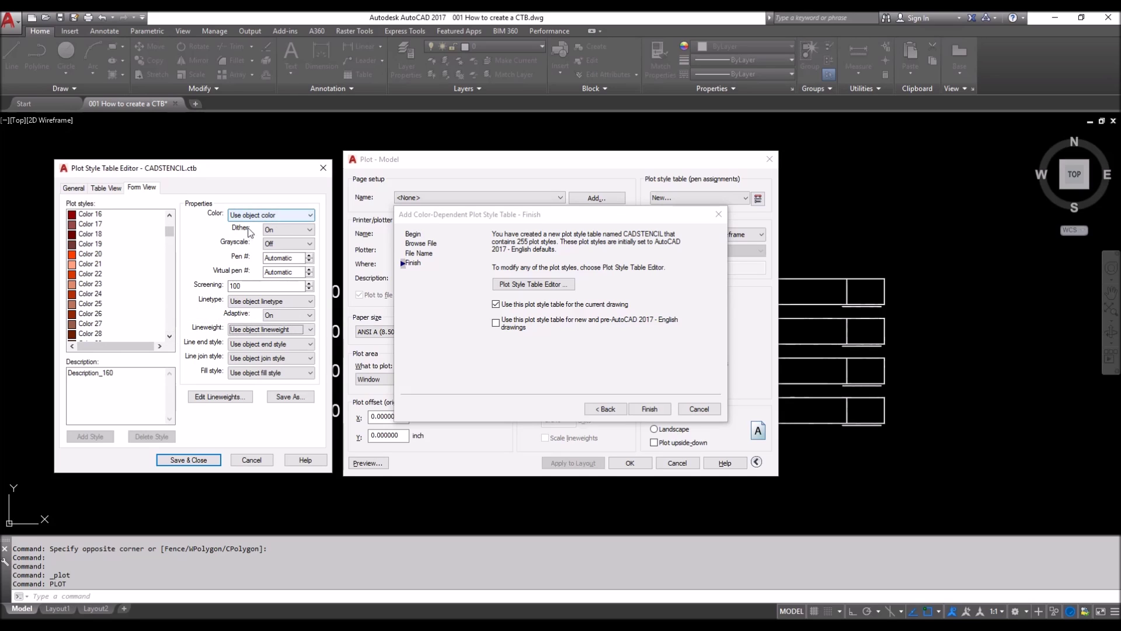
click(169, 336)
click(170, 336)
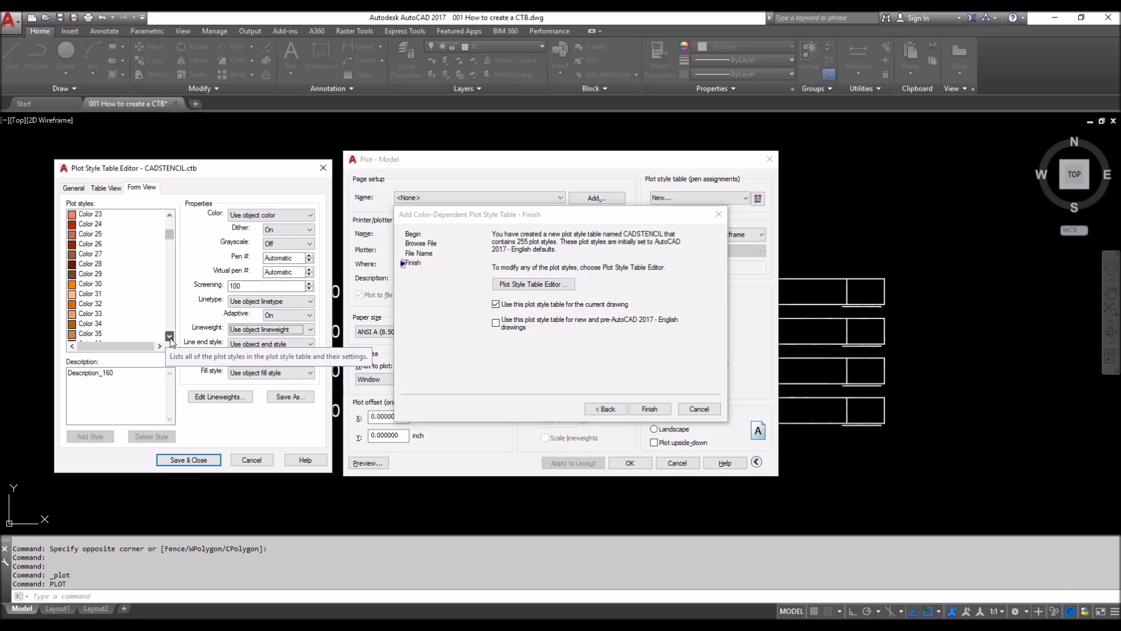
click(169, 336)
click(169, 336)
click(169, 335)
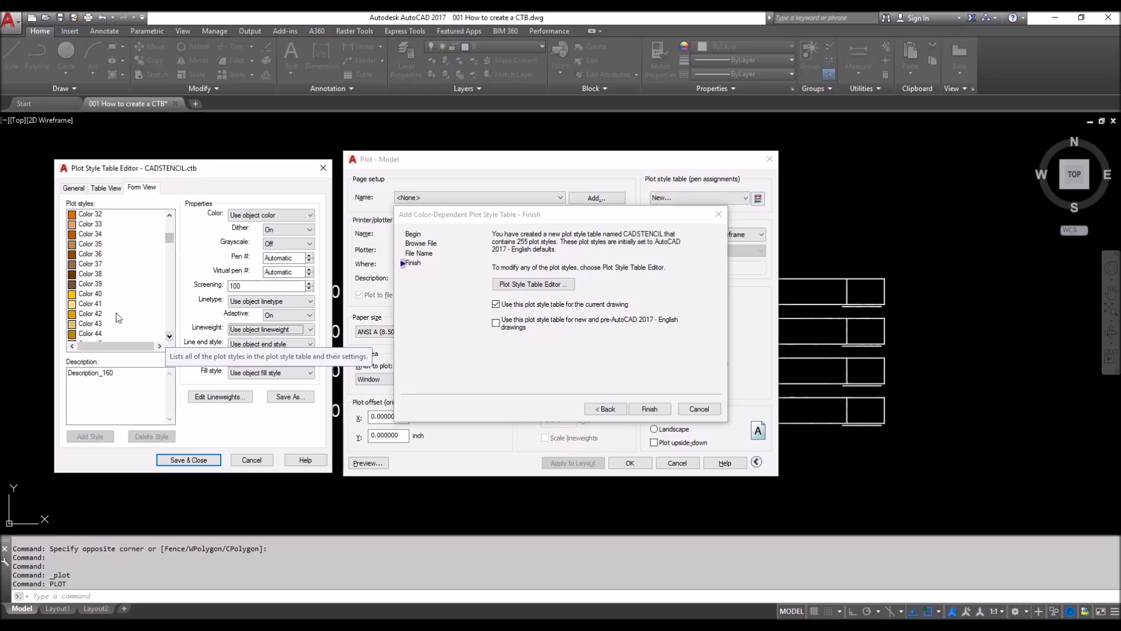
click(93, 294)
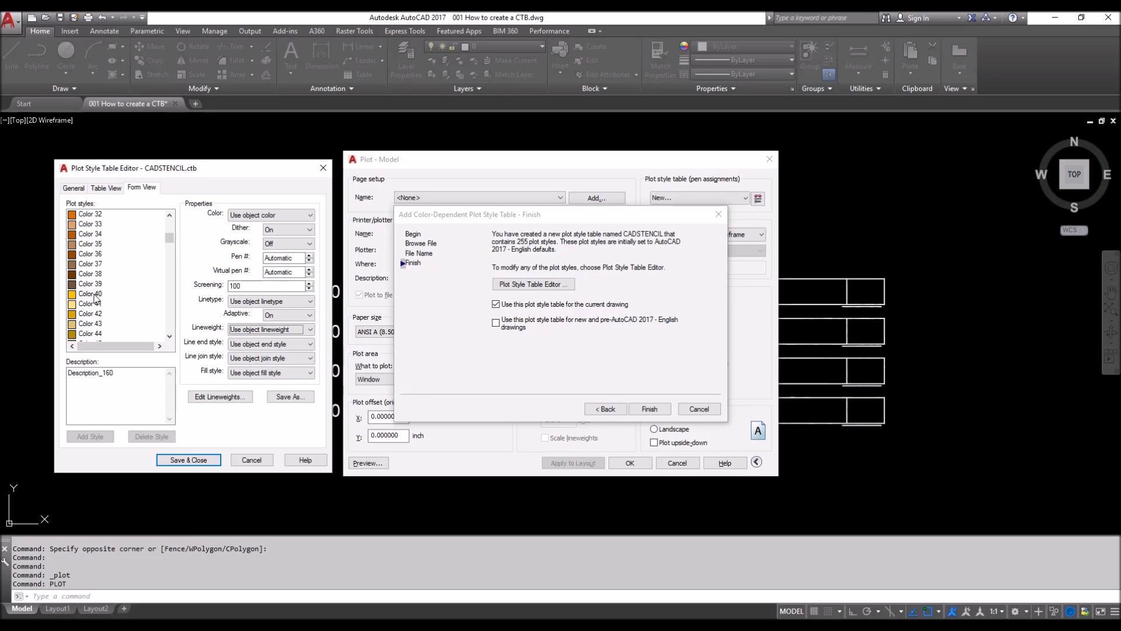
click(171, 338)
click(170, 338)
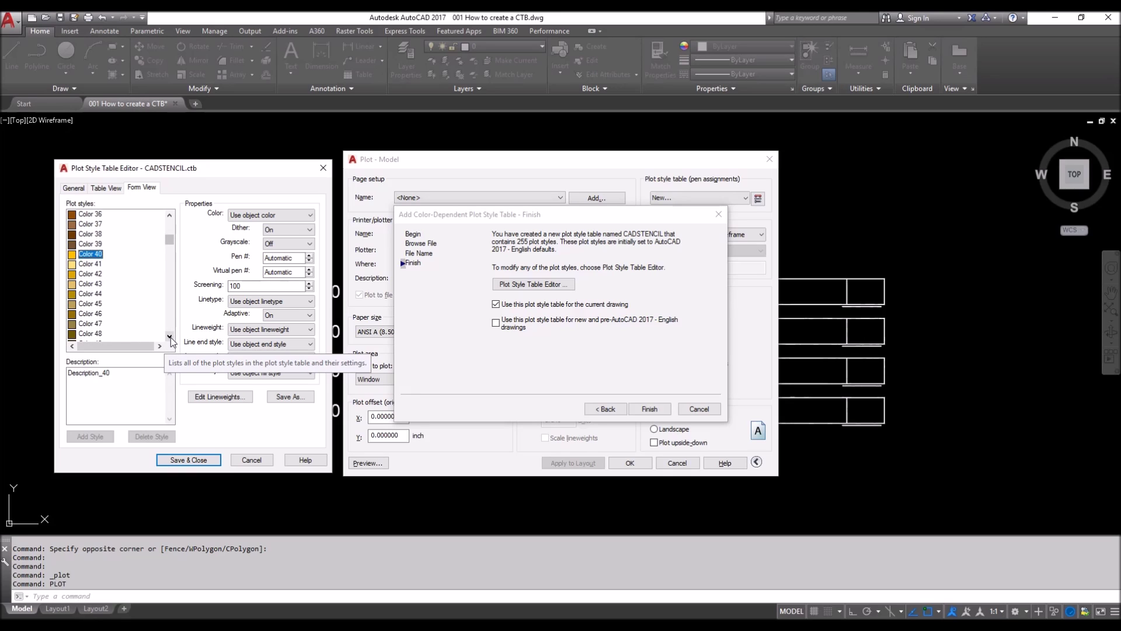
click(170, 338)
click(171, 337)
click(170, 337)
click(170, 336)
click(169, 336)
click(170, 336)
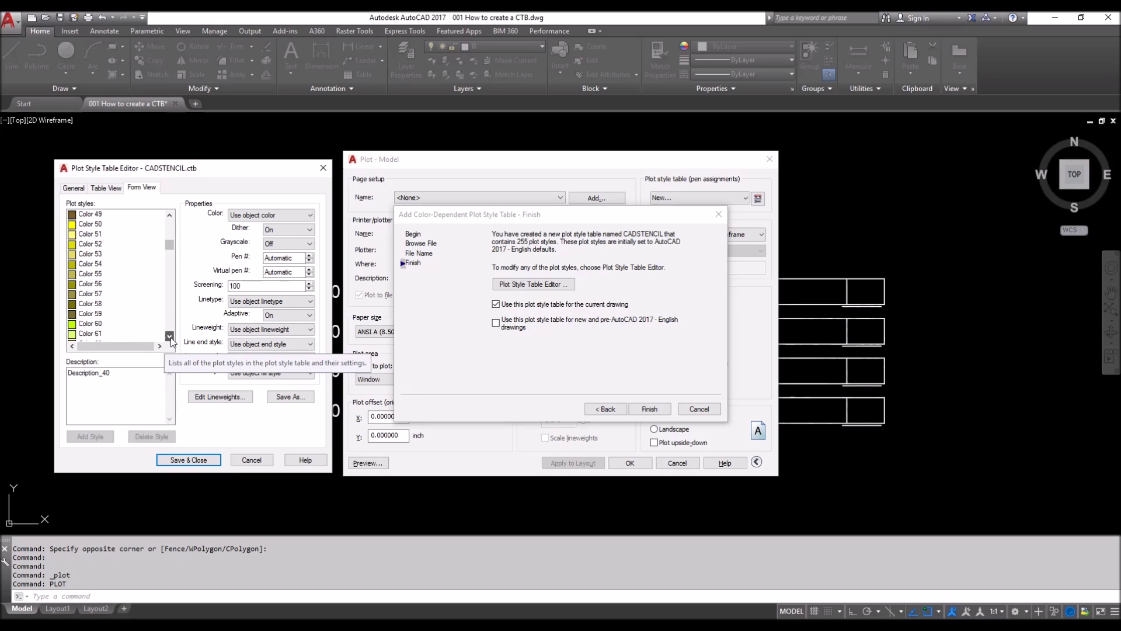
click(170, 337)
click(170, 336)
click(169, 336)
click(170, 336)
click(170, 336)
click(170, 337)
click(169, 337)
click(170, 337)
click(169, 337)
click(169, 337)
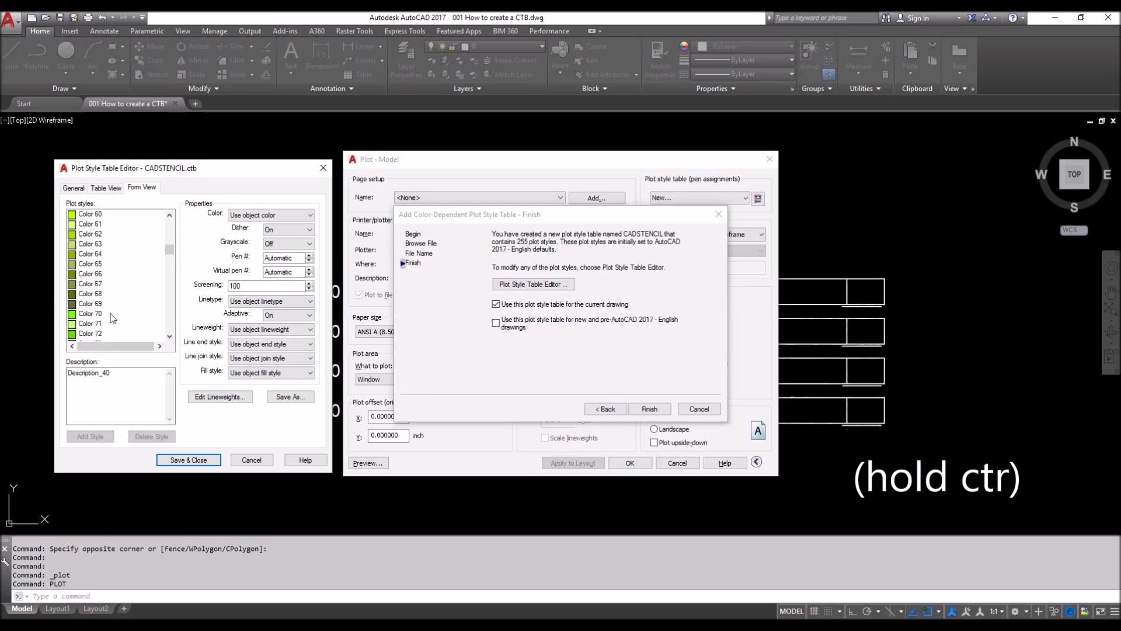
ctrl+click(91, 314)
drag(169, 250, 170, 239)
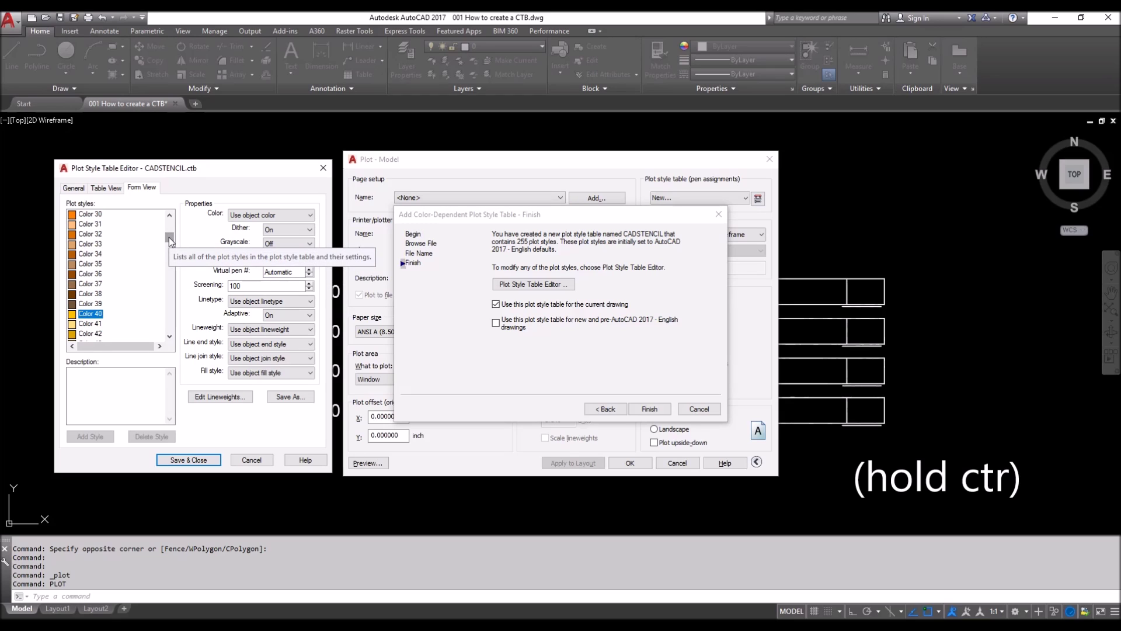
click(255, 220)
click(253, 293)
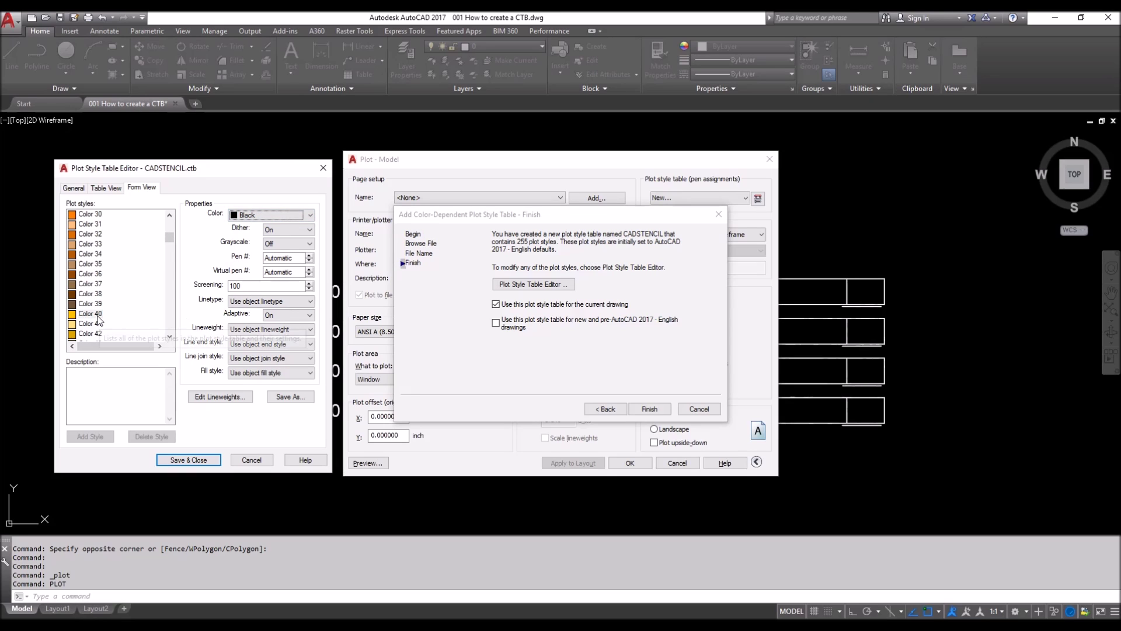
Set the lineweight of the Color 40 plot style to 1.0000 mm.
click(134, 304)
click(101, 318)
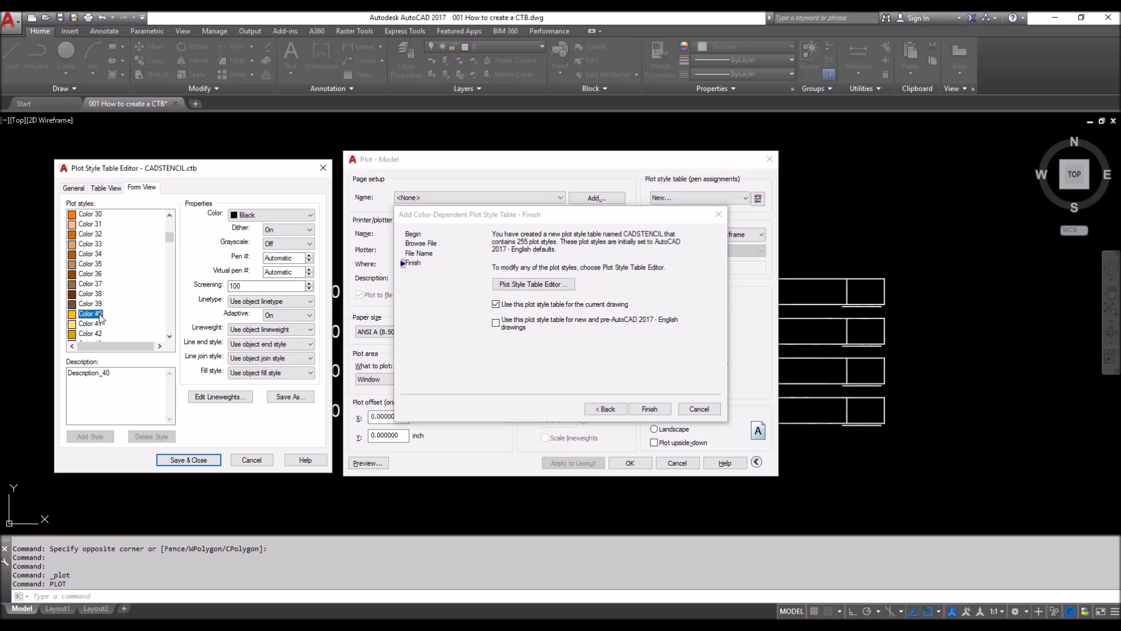
click(265, 329)
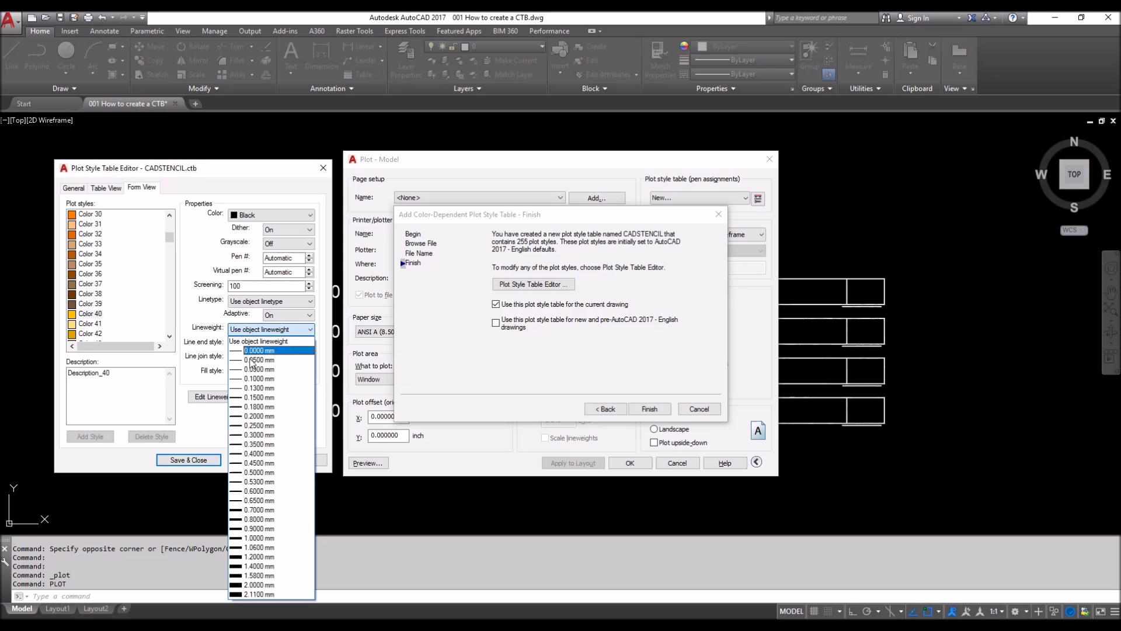
click(272, 538)
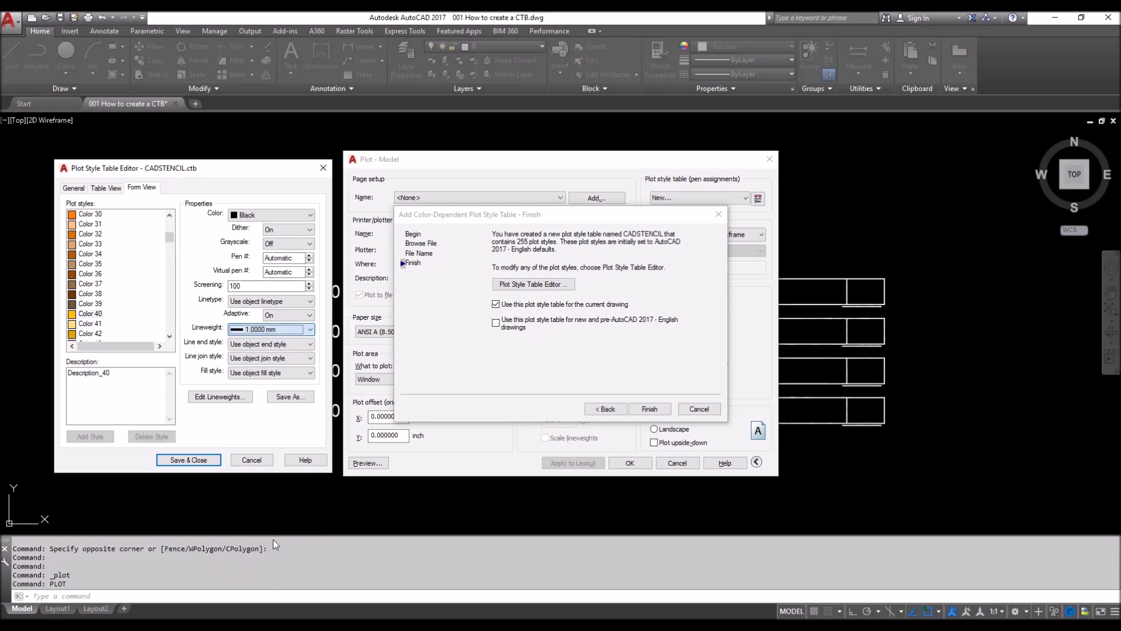
click(104, 316)
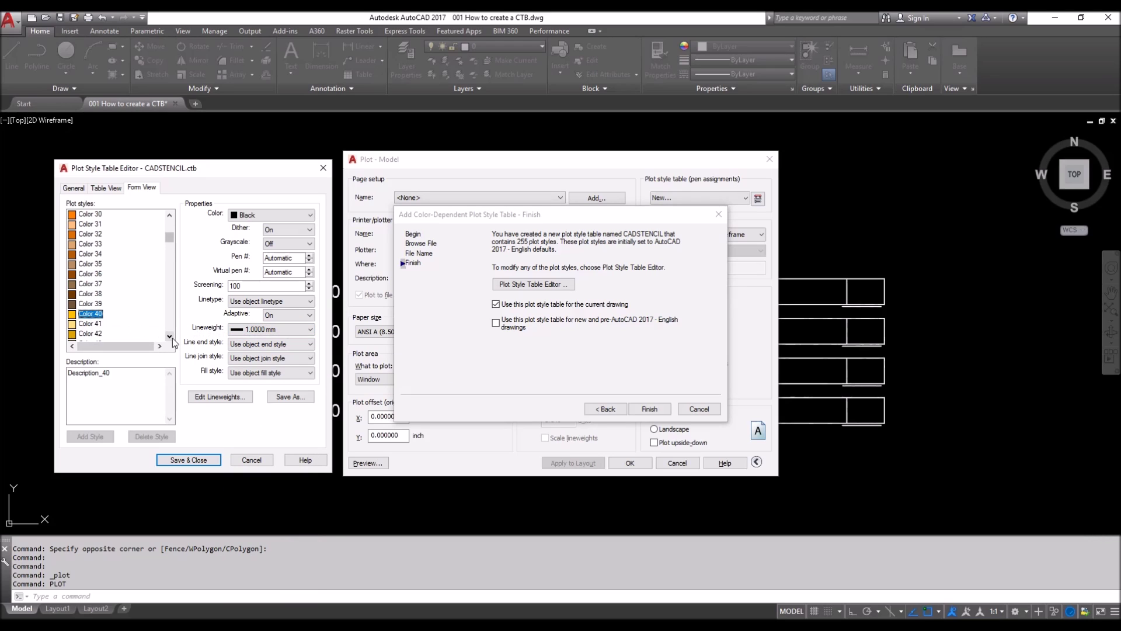
Set the lineweight of the Color 70 plot style to 0.0000 mm.
scroll(173, 337, down, 5)
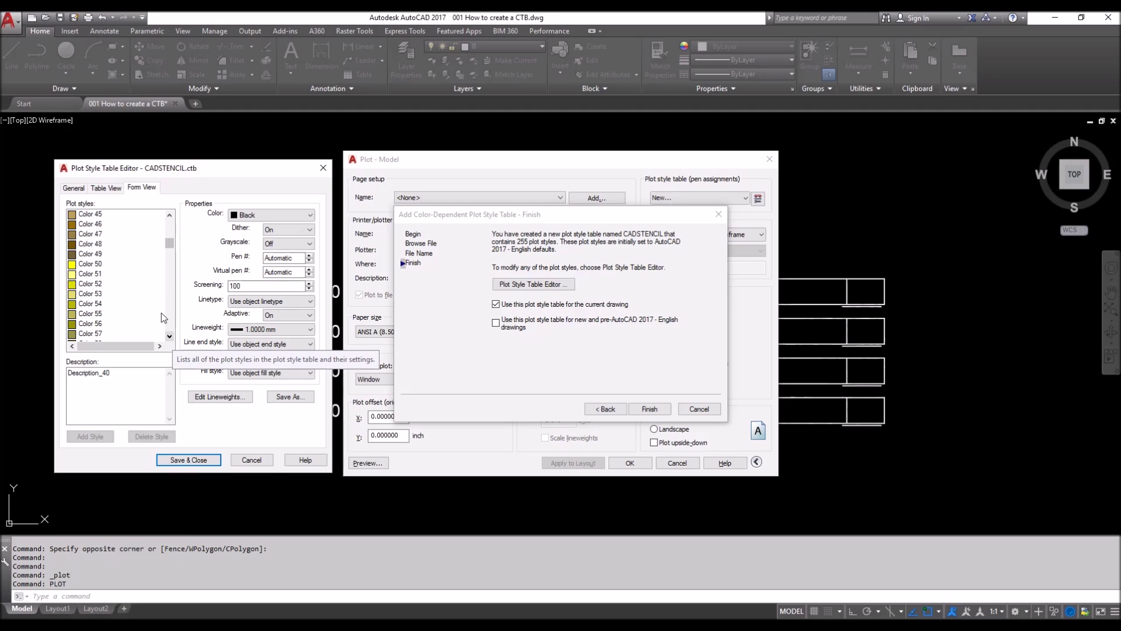
scroll(167, 321, down, 9)
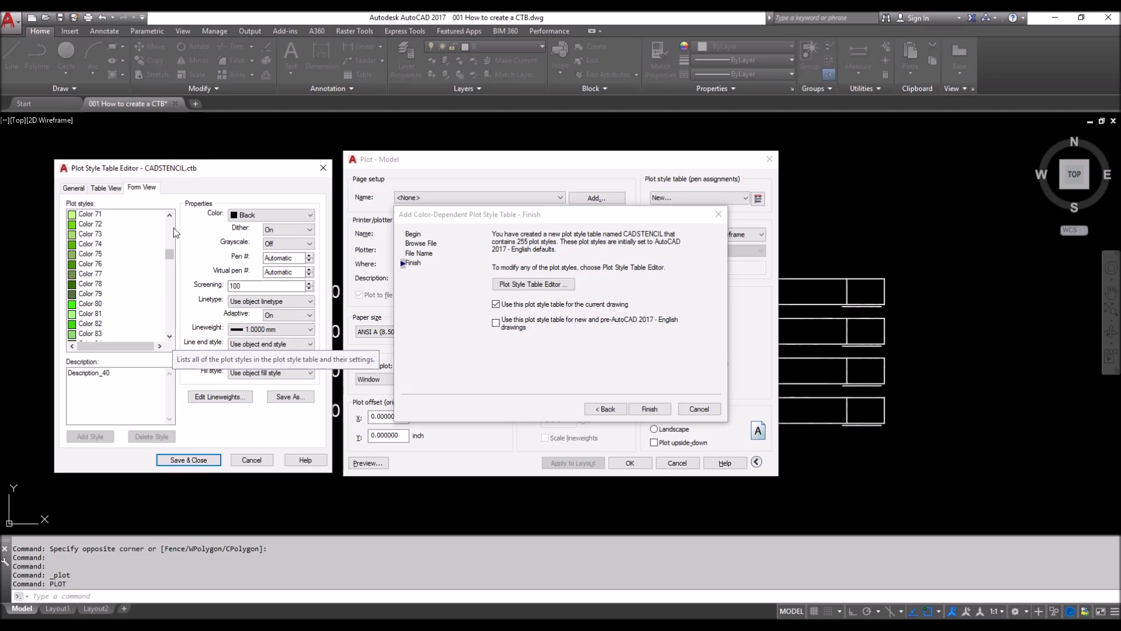
scroll(173, 233, up, 4)
click(98, 334)
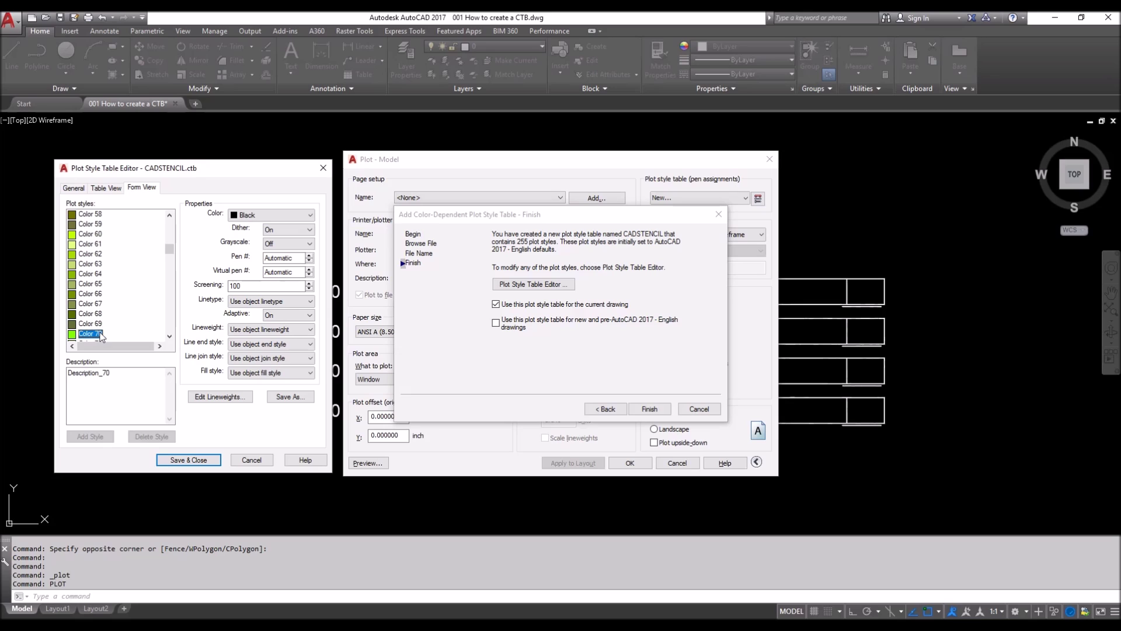
click(268, 330)
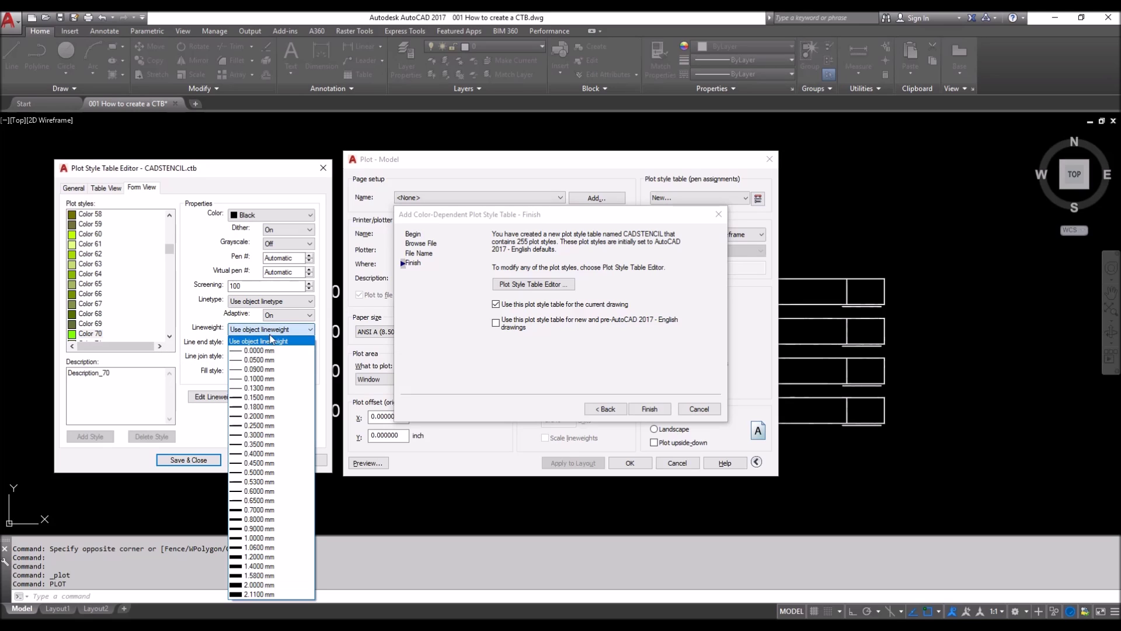
click(257, 344)
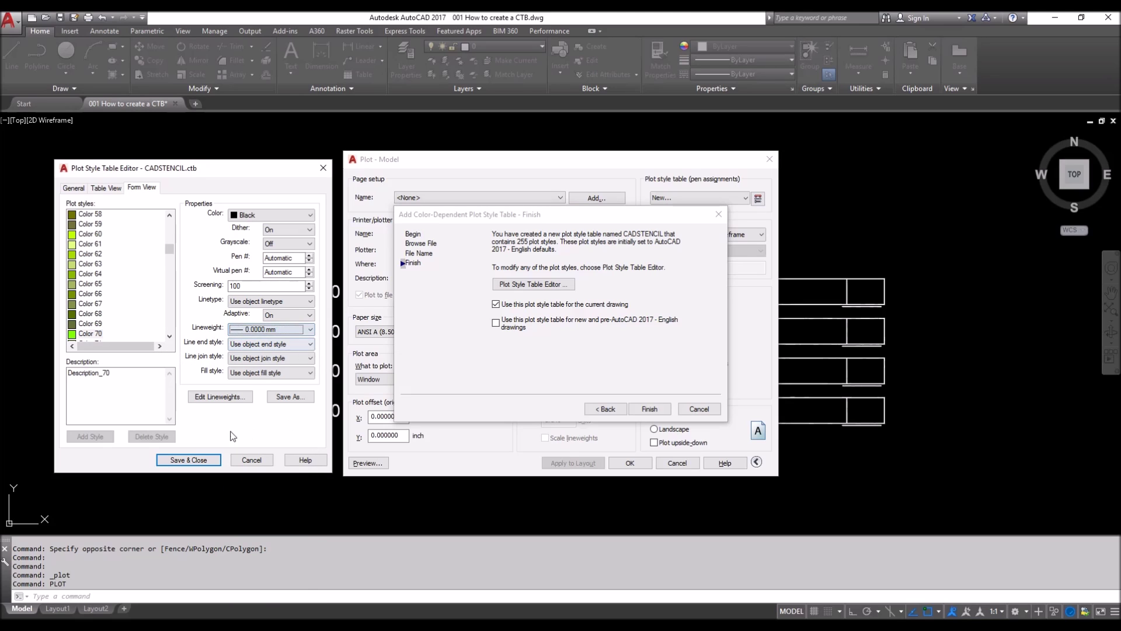
Save the edited CADSTENCIL plot style table and finish its setup with the table used for the current drawing.
click(191, 462)
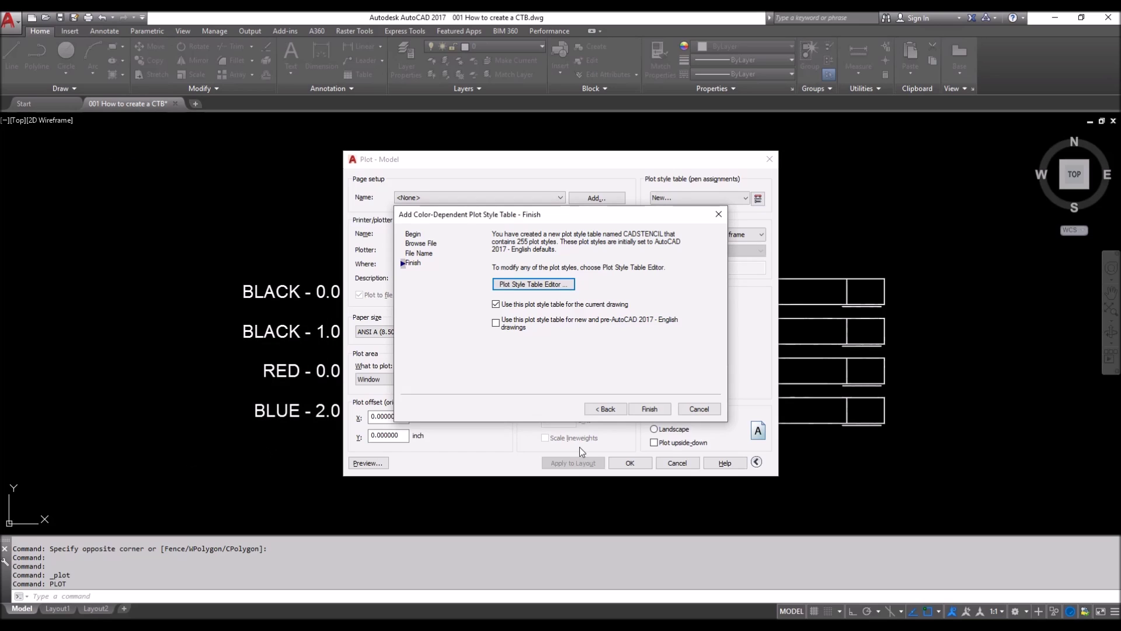
click(650, 409)
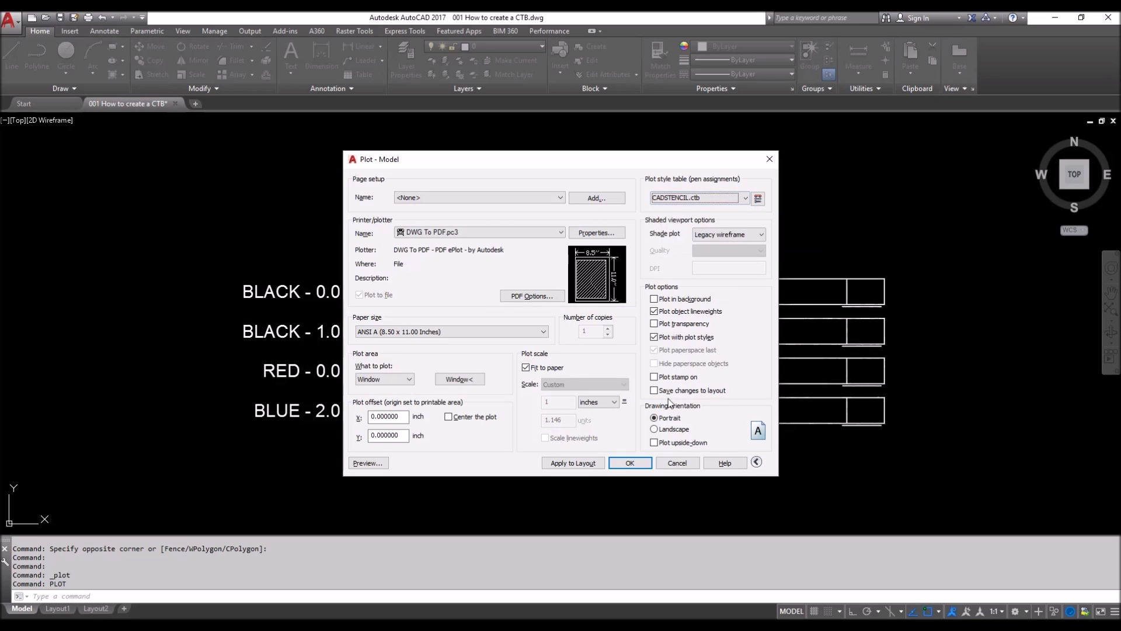
click(629, 463)
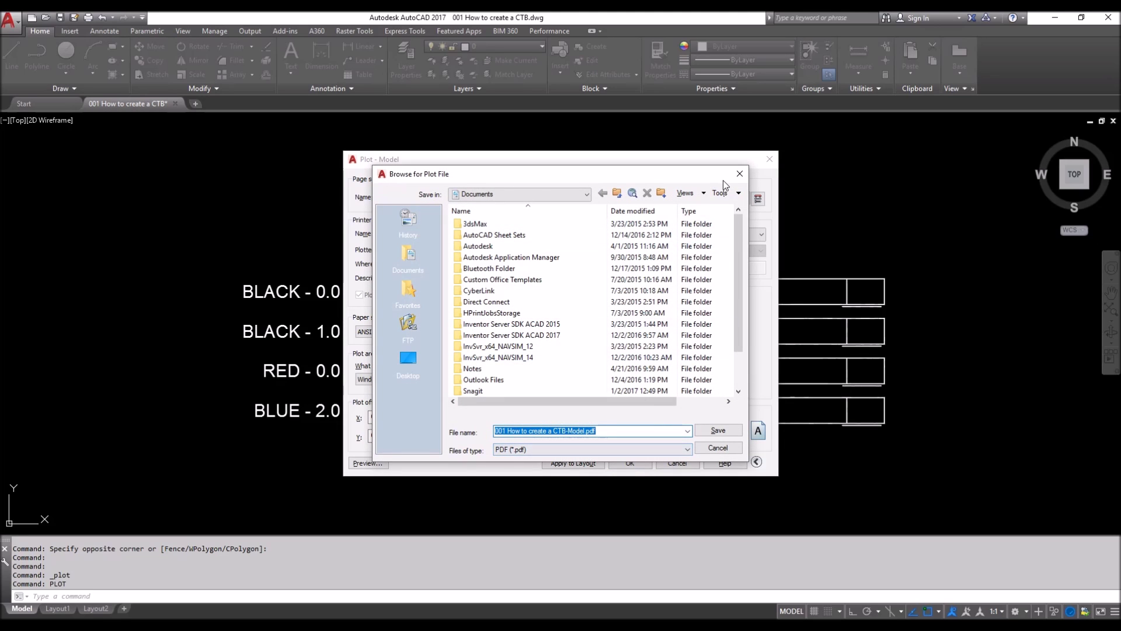
click(746, 177)
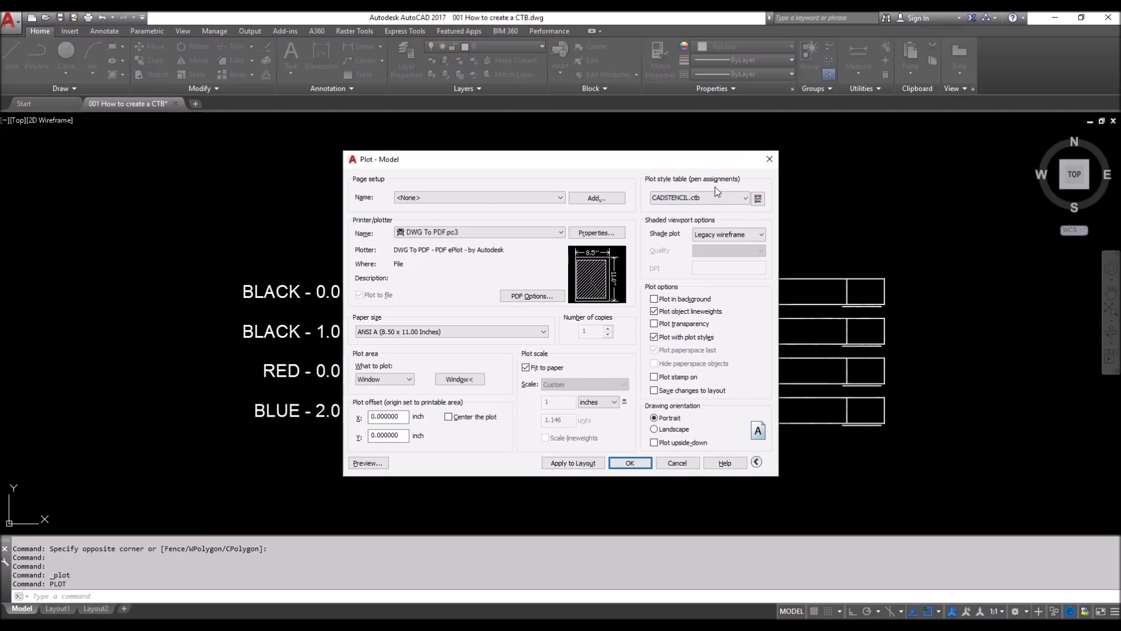
click(677, 463)
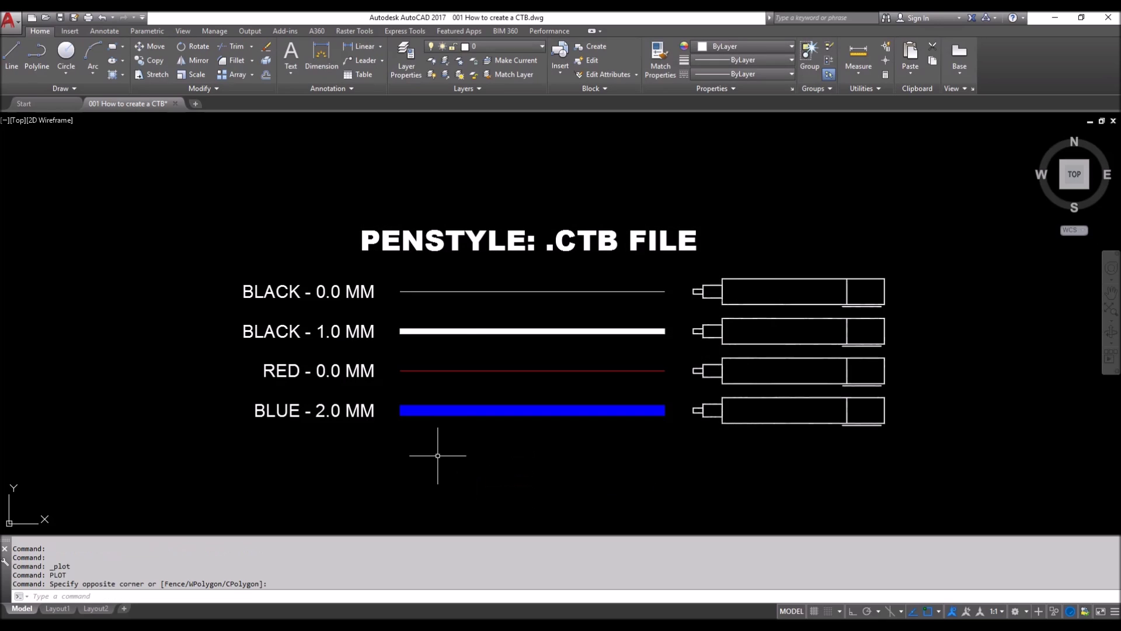
Examine the sample sheet's lines labeled 70, 40, RED/1 and 160, checking the color assigned to the 70 line.
scroll(438, 456, down, 2)
middle_drag(191, 275, 561, 366)
scroll(535, 363, up, 2)
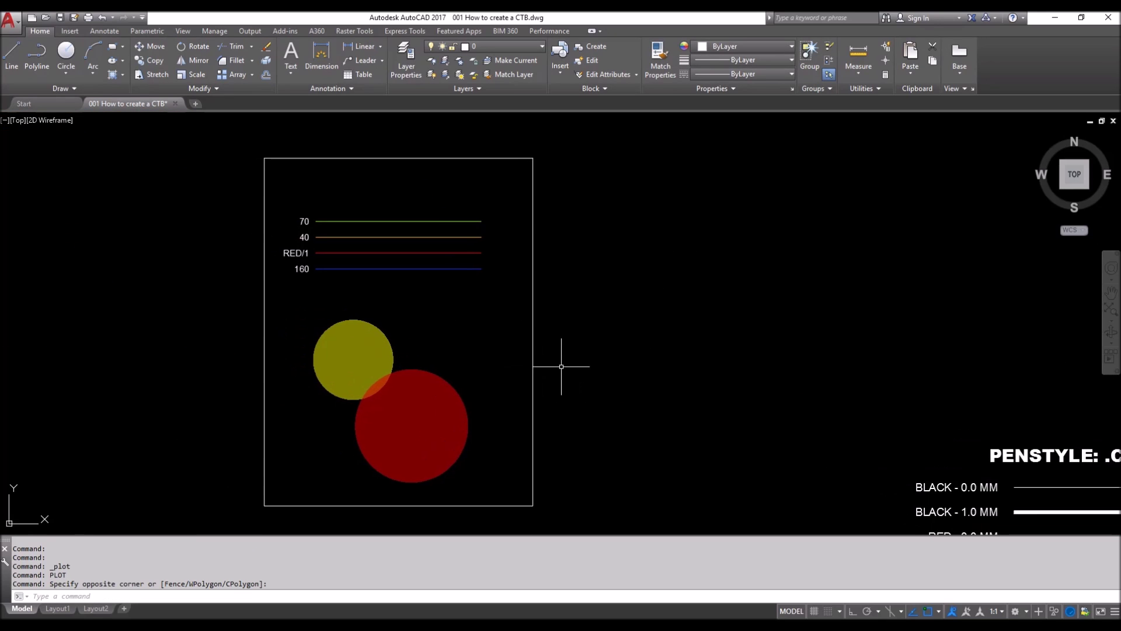
scroll(310, 220, up, 2)
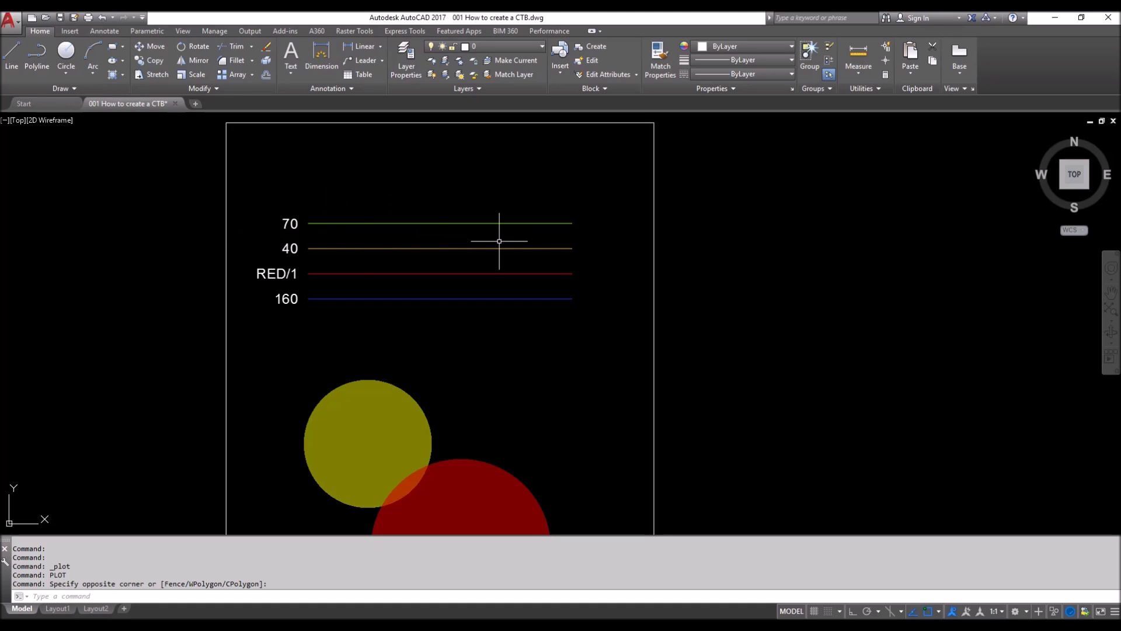
click(347, 221)
click(343, 236)
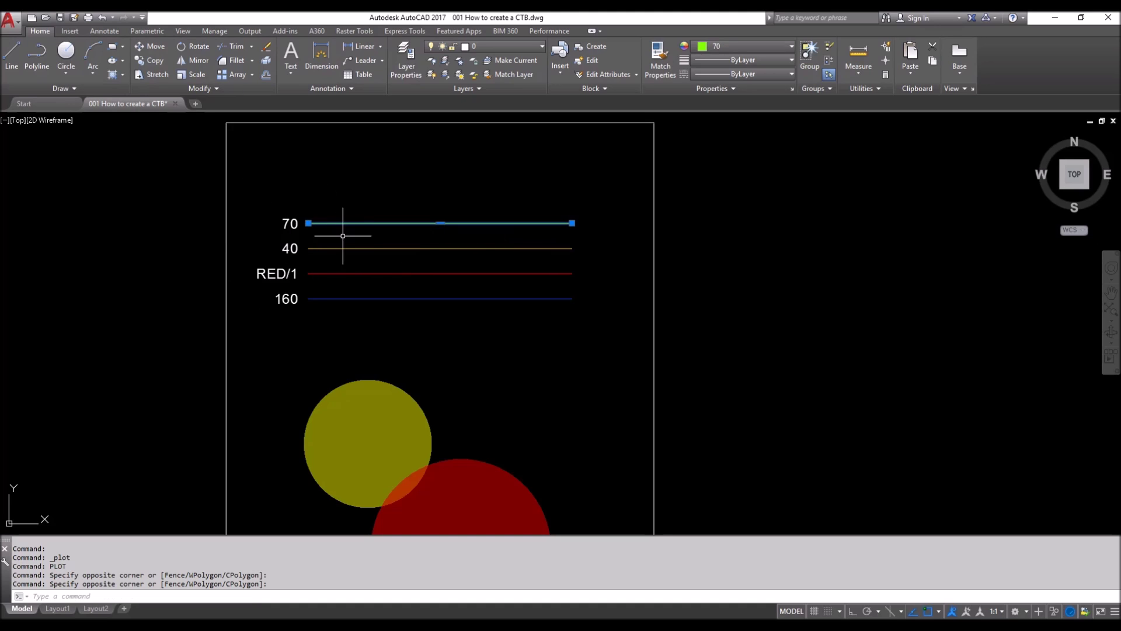
click(350, 243)
click(357, 228)
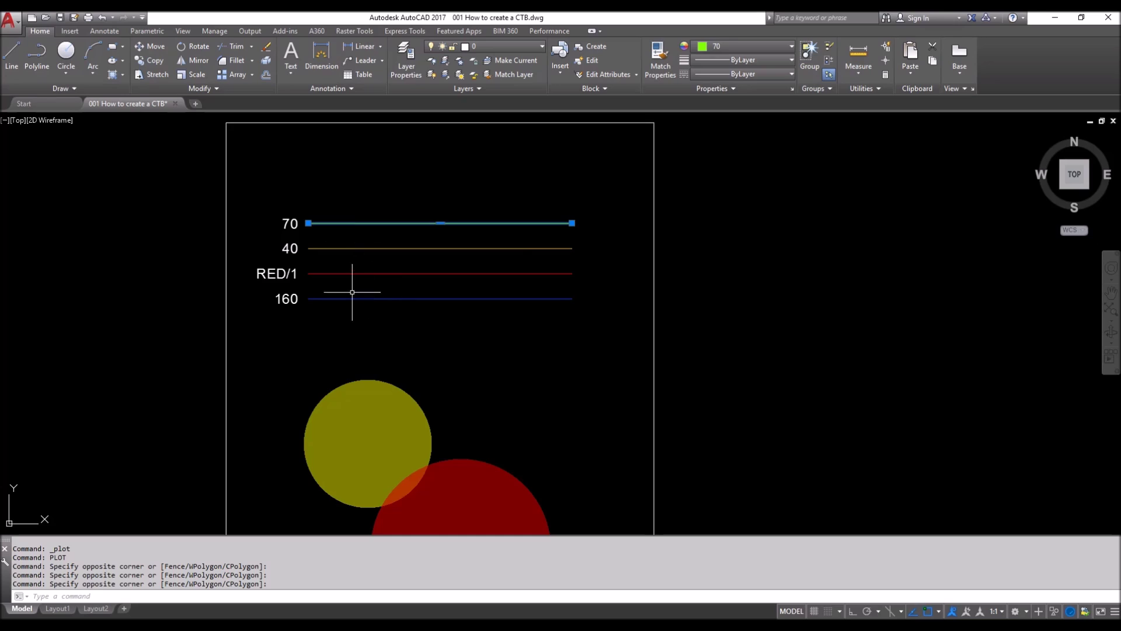
key(Escape)
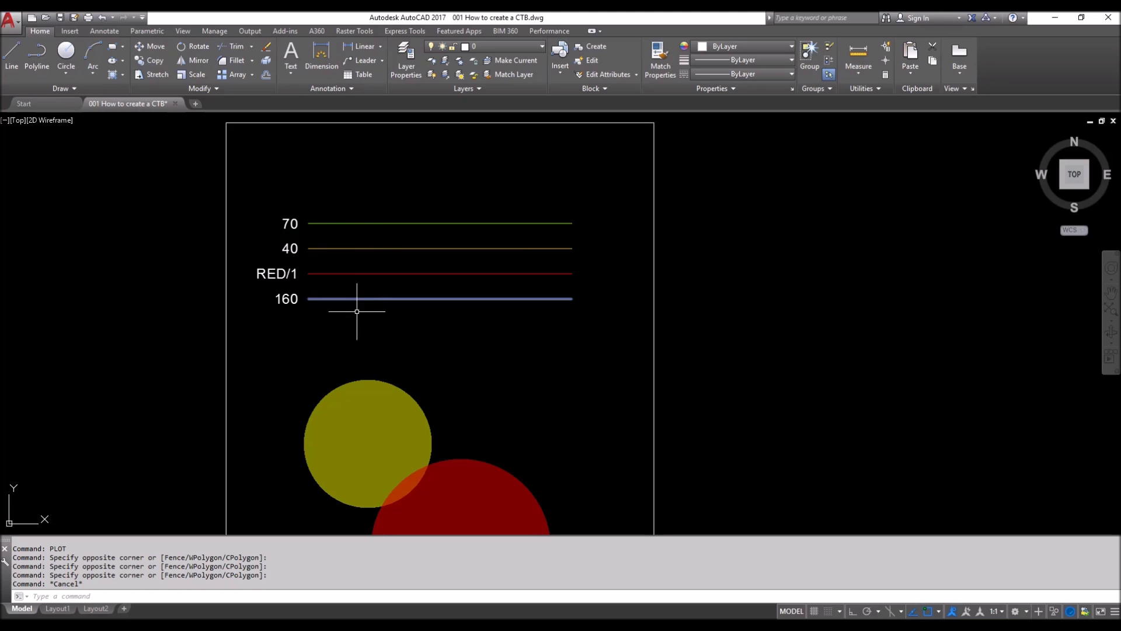
middle_drag(404, 311, 397, 303)
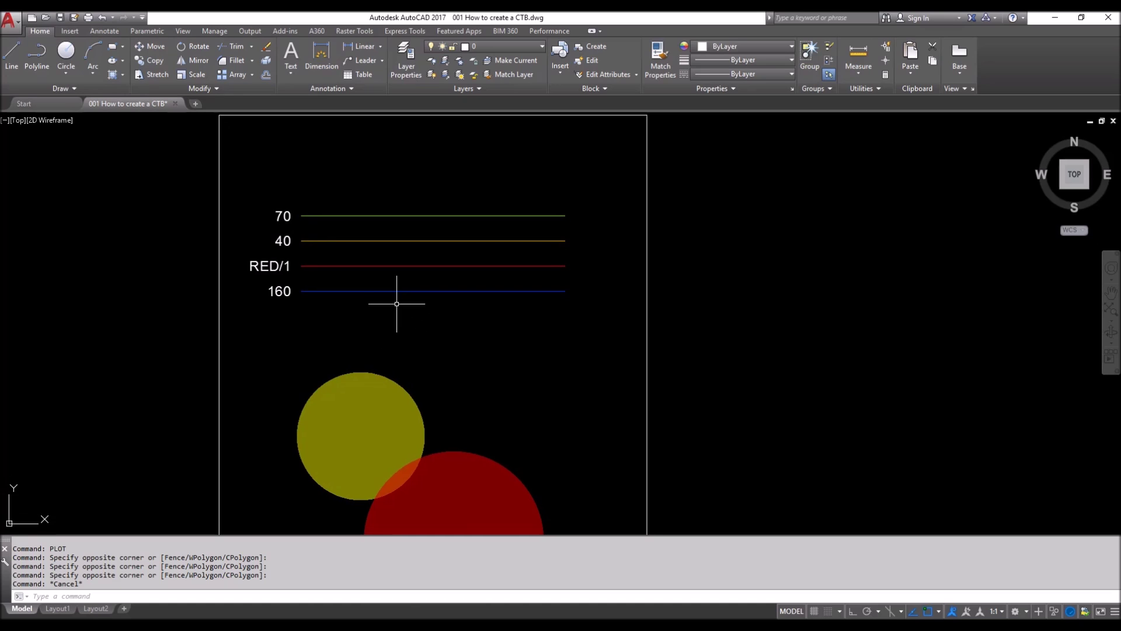
Start a plot and define its plot window around the rectangular border of the sample sheet.
key(ctrl+p)
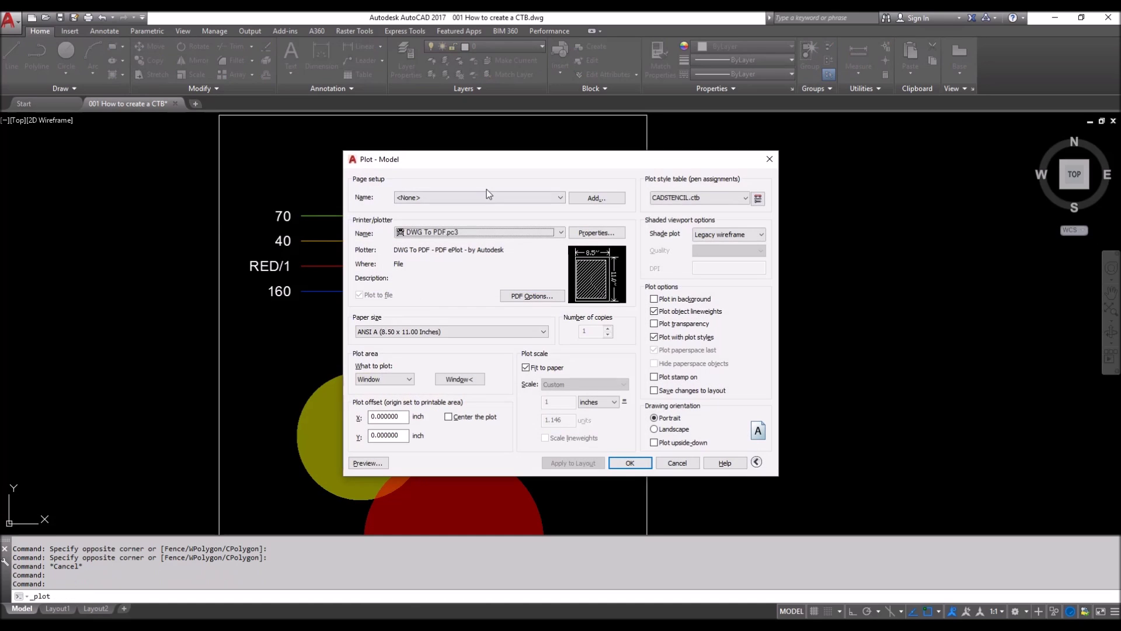
click(457, 233)
click(460, 379)
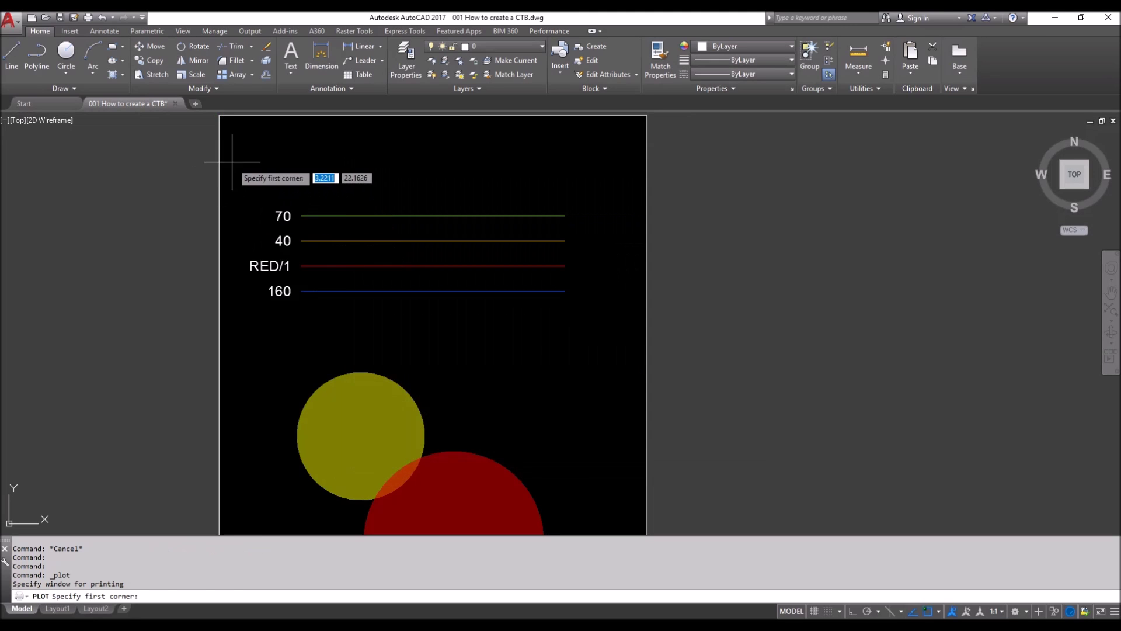
scroll(233, 163, down, 4)
click(249, 167)
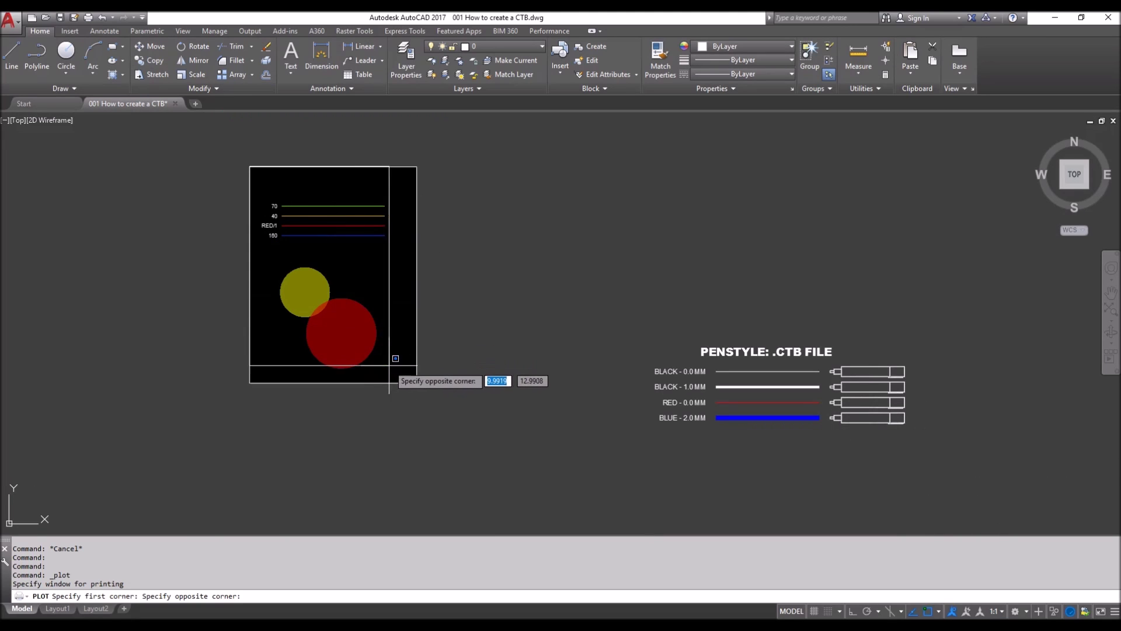
click(417, 382)
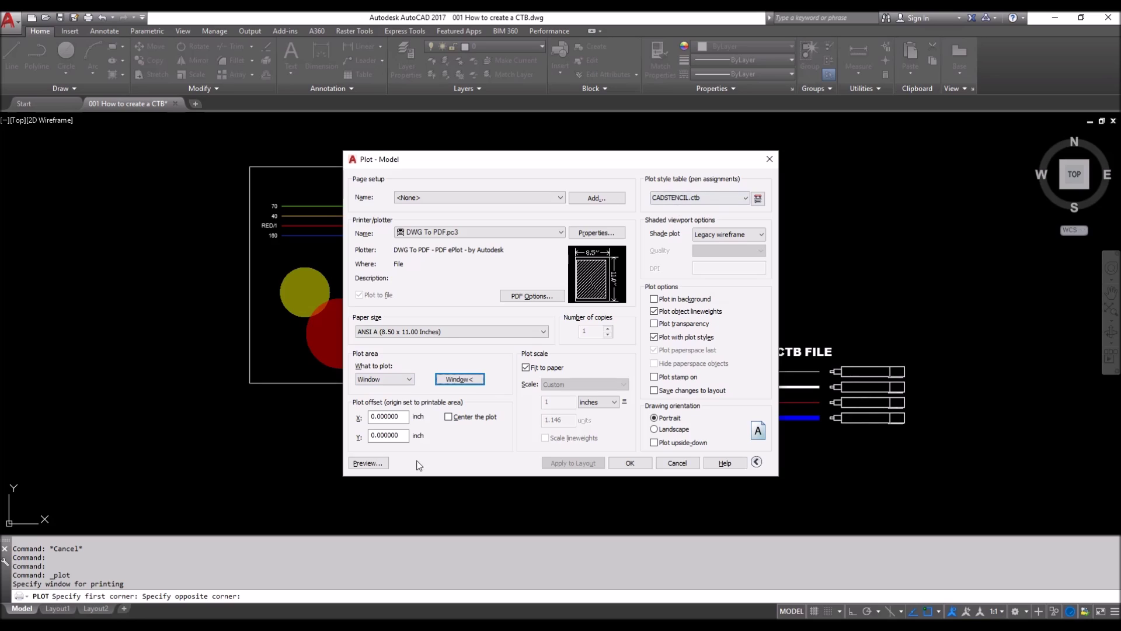
Preview the plot, inspect the color and thickness of the four labeled lines, and leave the preview and plot setup.
click(368, 463)
scroll(528, 237, up, 3)
drag(527, 238, 543, 283)
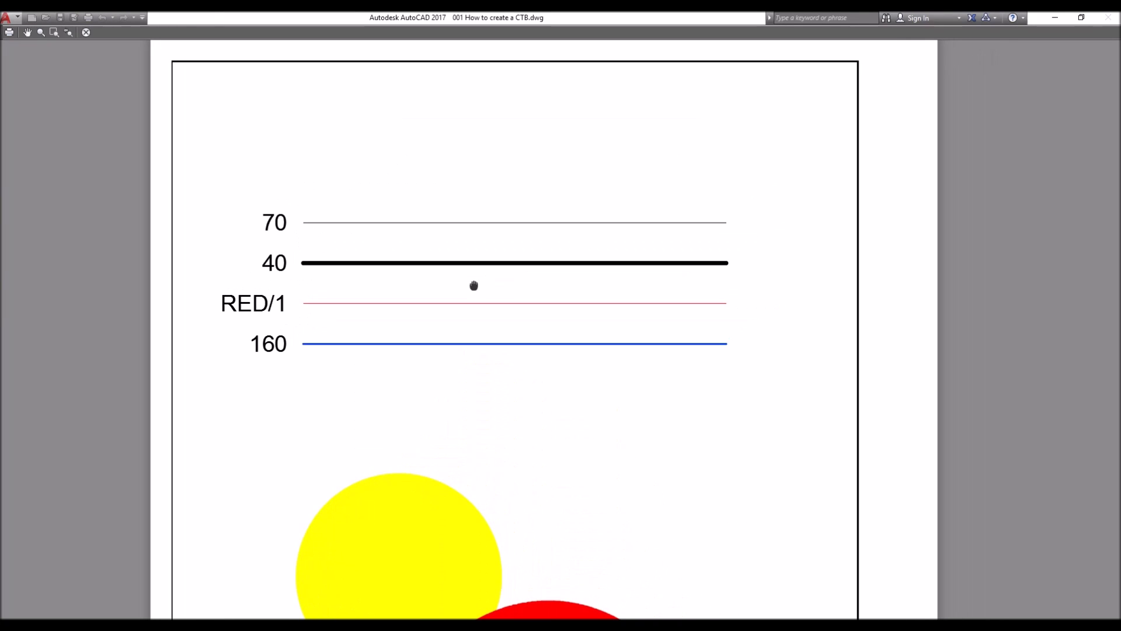
scroll(308, 225, up, 2)
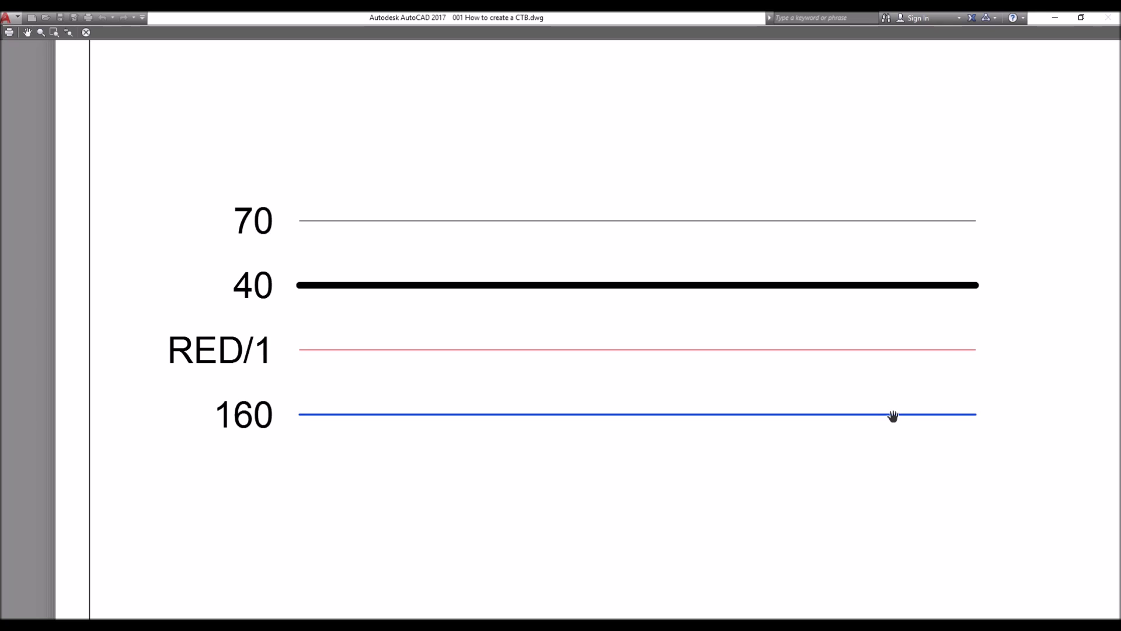
key(Escape)
key(Escape)
Select the blue line labeled 160 and review the lineweights available for it.
scroll(385, 347, up, 3)
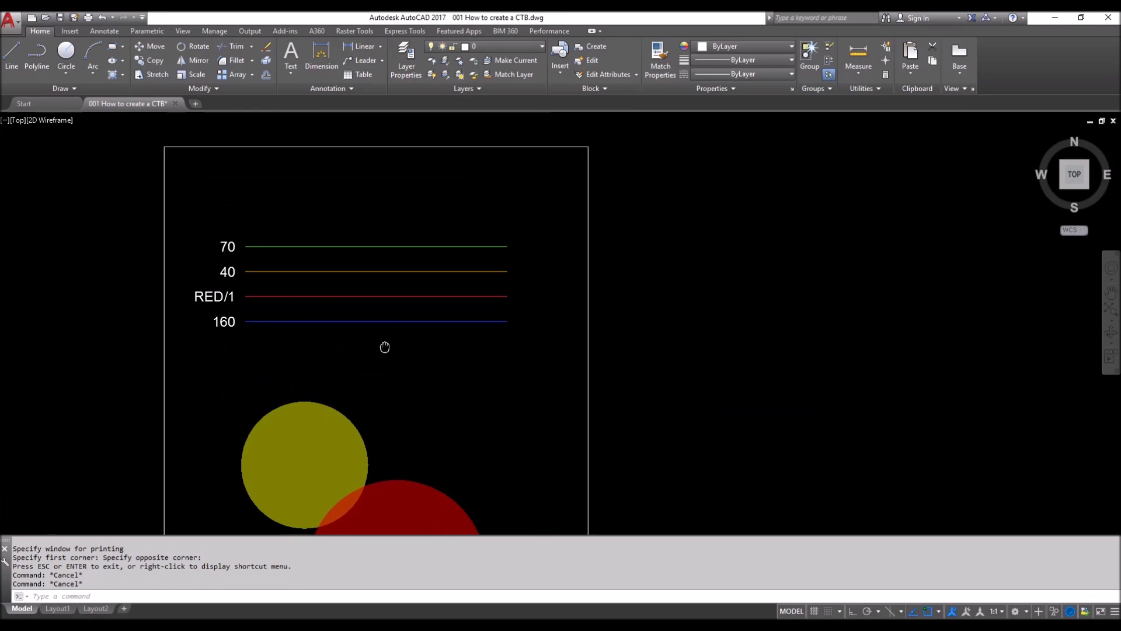
middle_drag(384, 347, 389, 360)
click(373, 351)
click(349, 319)
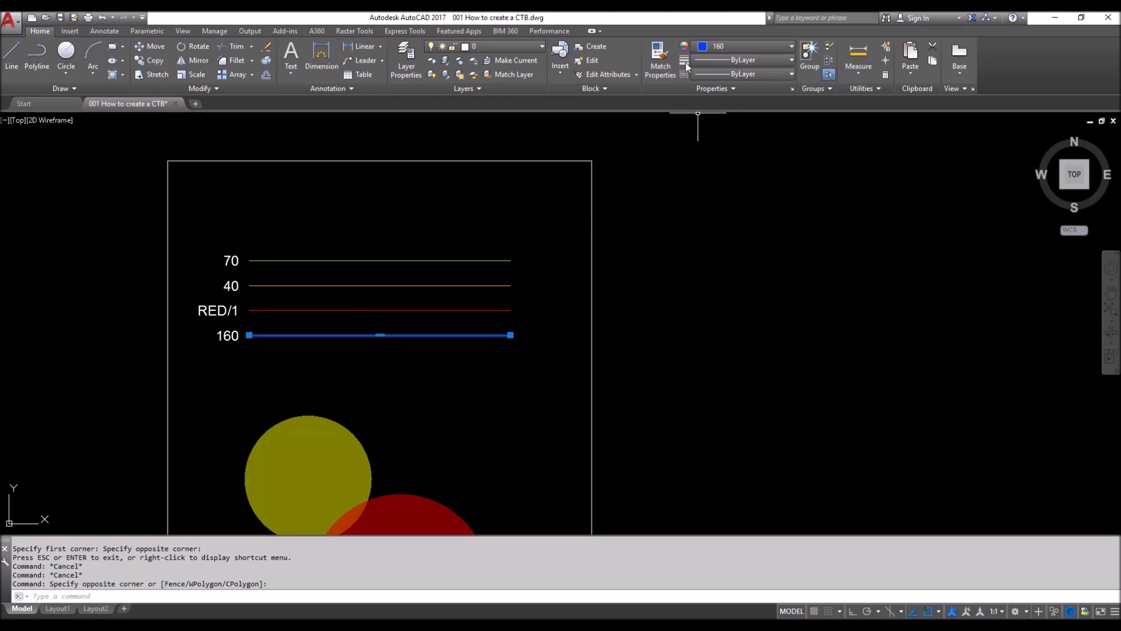
click(709, 61)
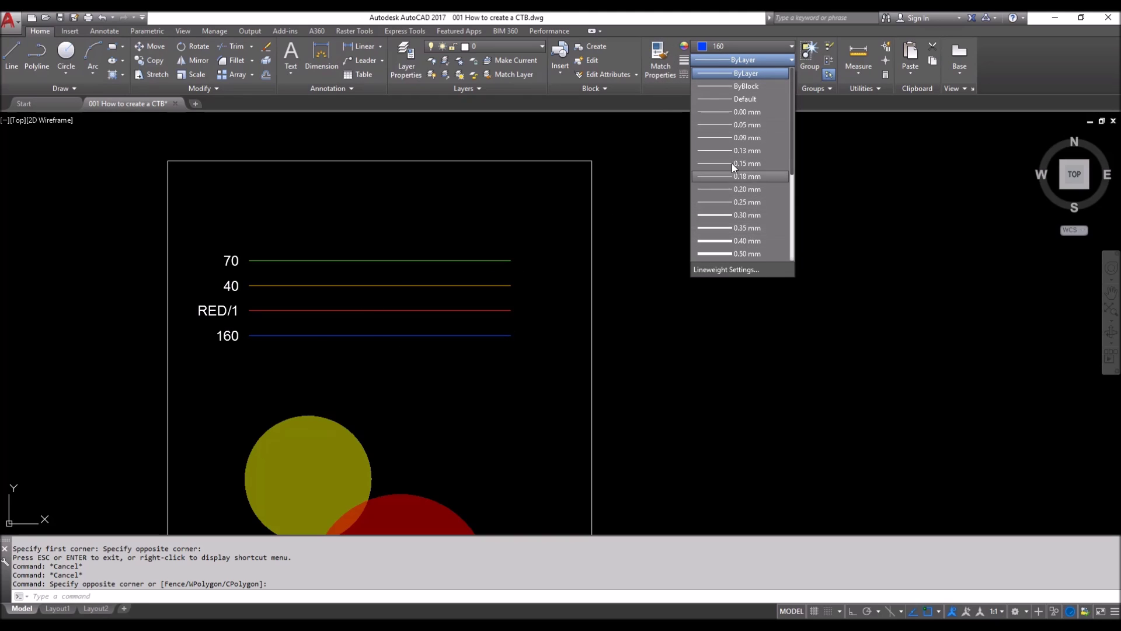
click(734, 61)
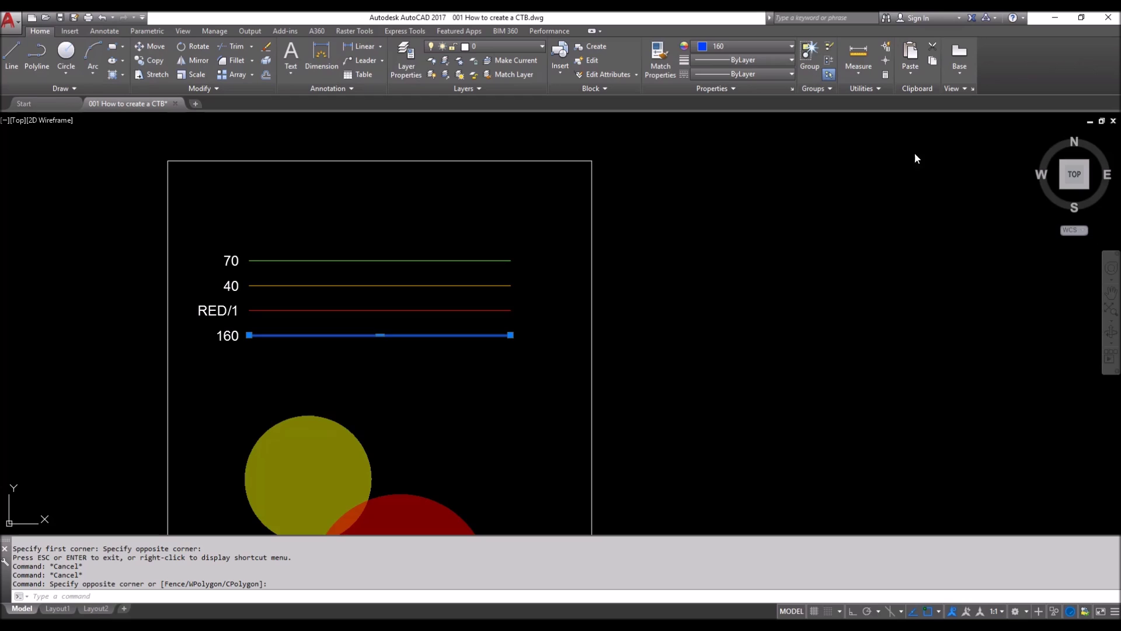
drag(866, 227, 823, 183)
Set the lineweight of the selected 160 line to 2.00 mm in its object properties and deselect it.
key(ctrl+1)
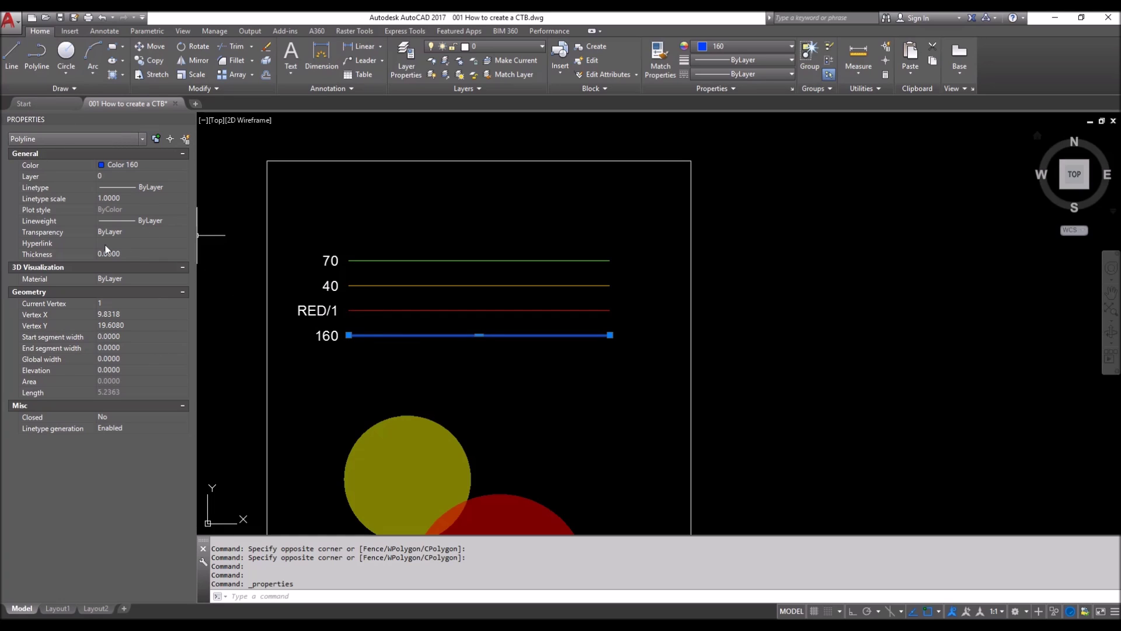
click(121, 221)
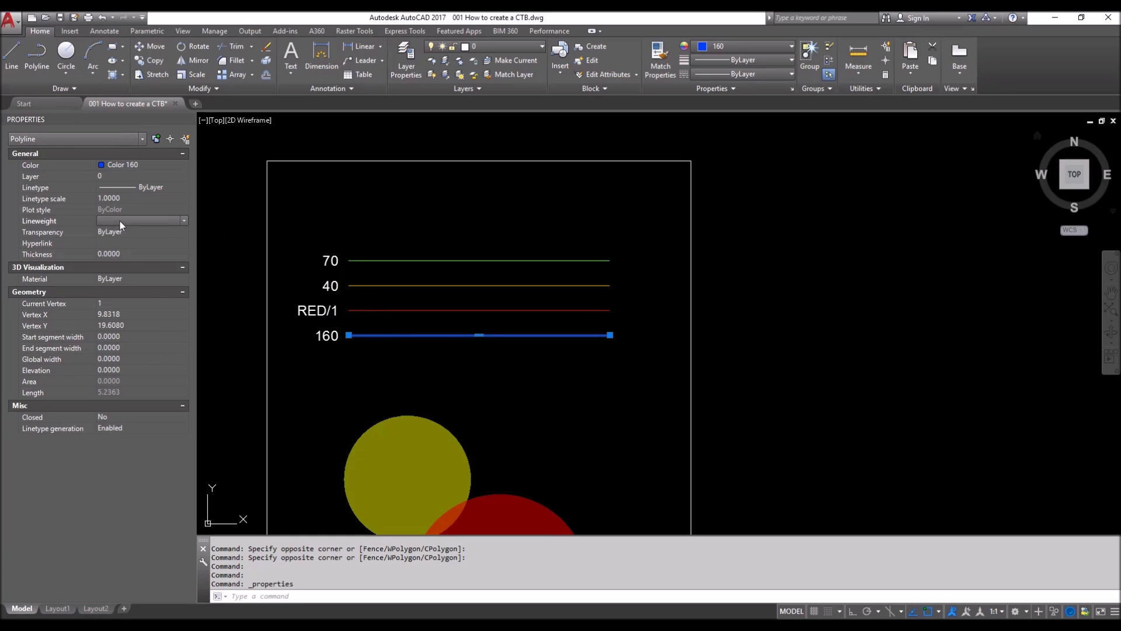
click(122, 222)
scroll(129, 313, down, 5)
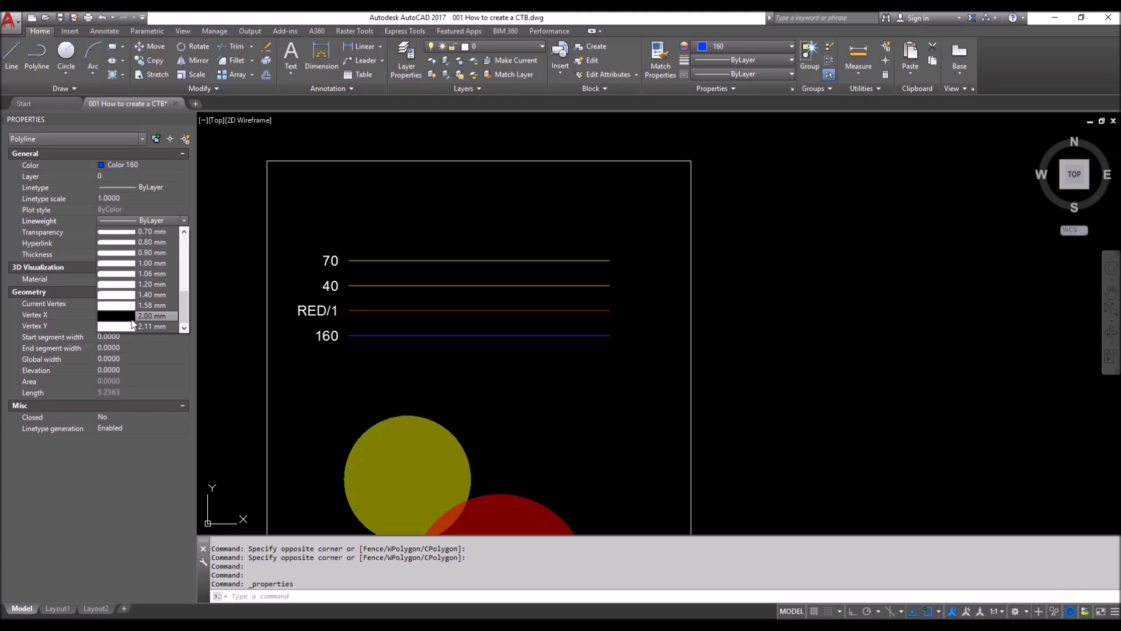
click(132, 324)
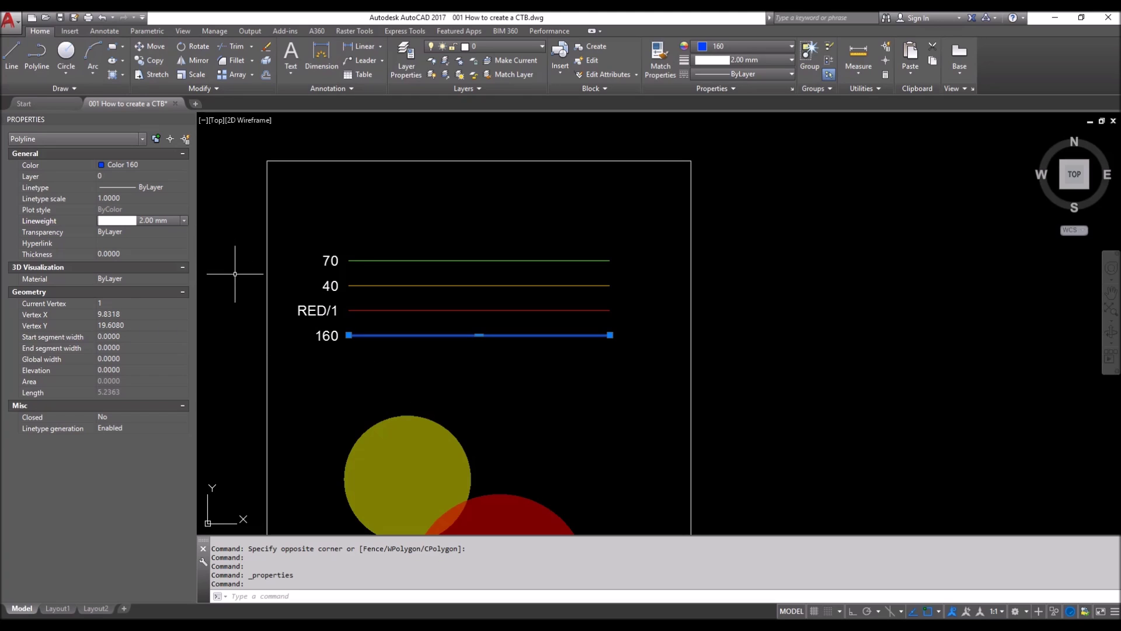
click(339, 373)
key(Escape)
scroll(324, 356, down, 2)
middle_drag(356, 364, 400, 324)
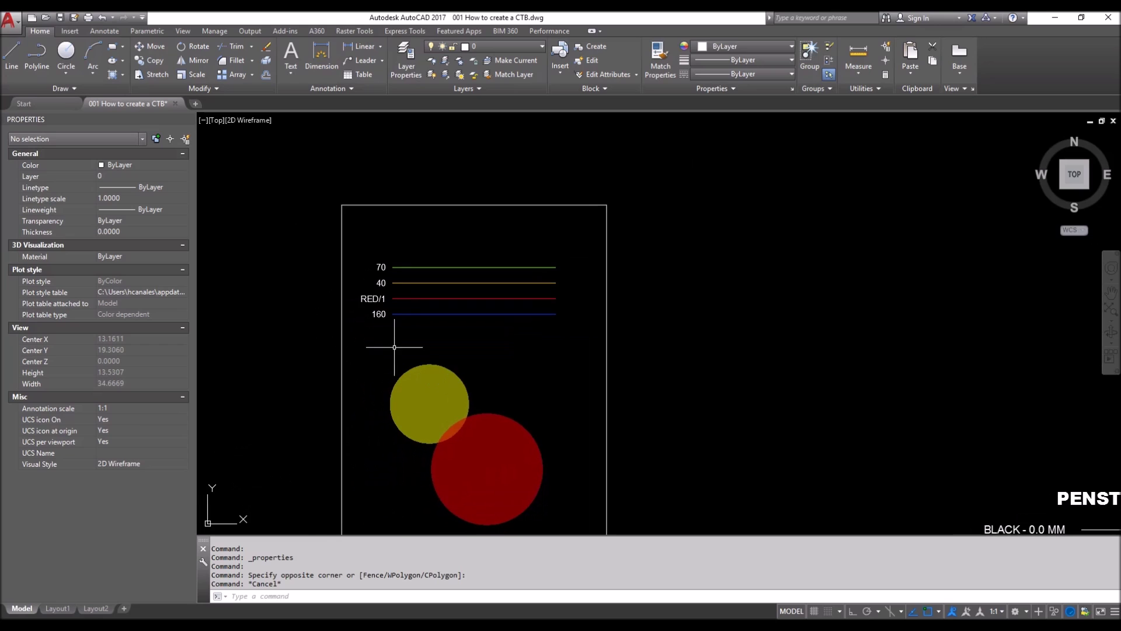
Preview the plot with the previous plot's page setup, check the thickness of the 160 line, and leave the plot setup.
key(ctrl+p)
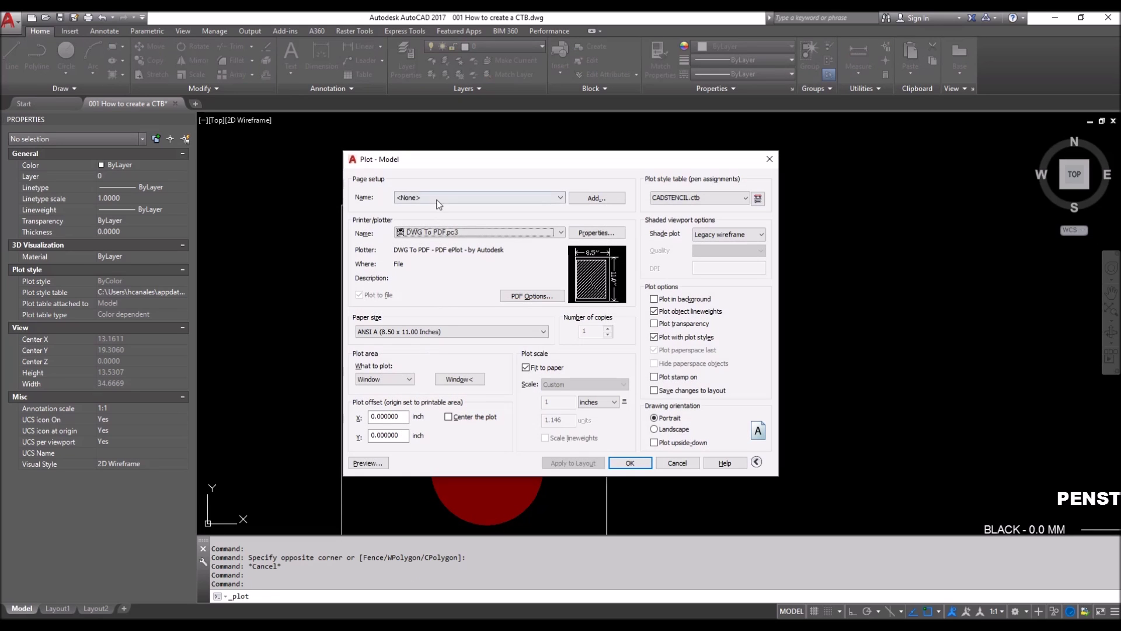
click(439, 199)
click(421, 213)
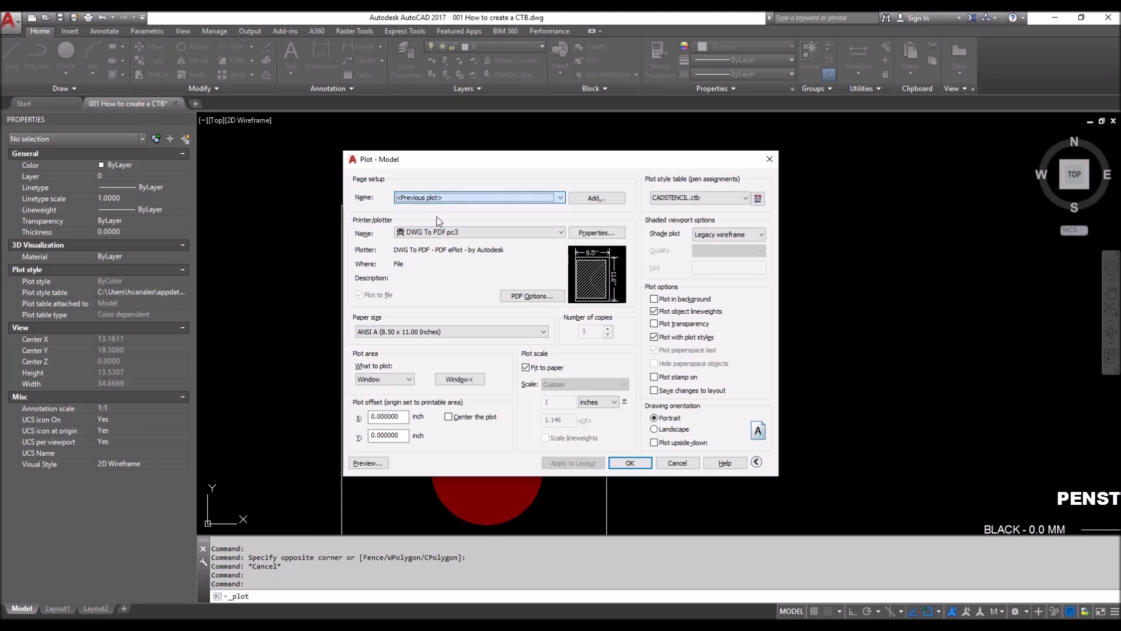
click(357, 463)
scroll(493, 272, up, 3)
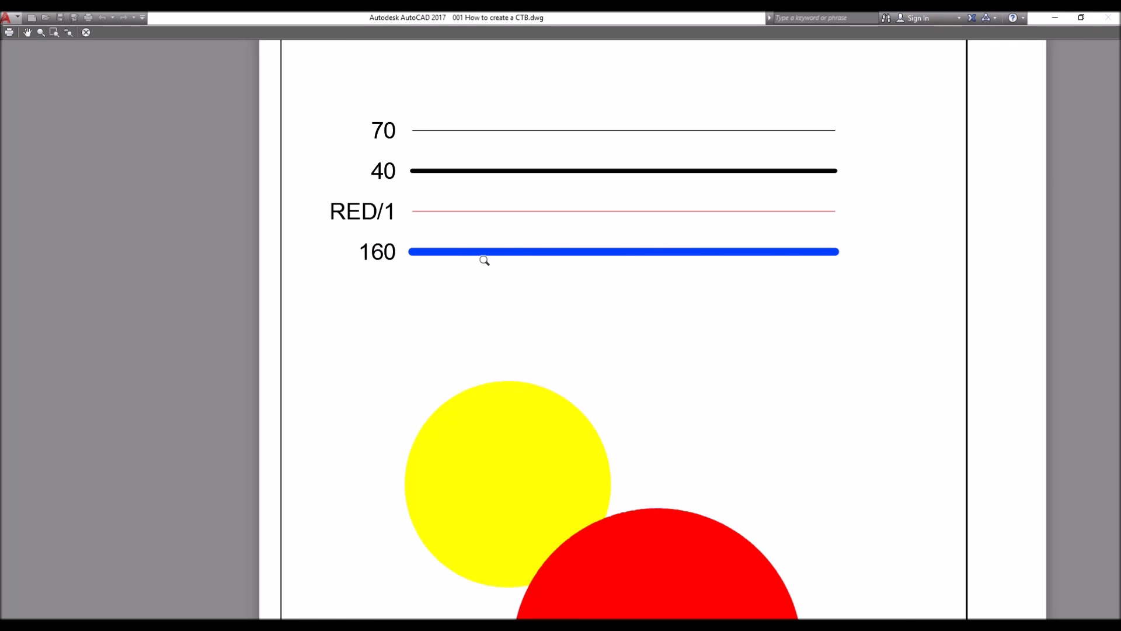
key(Escape)
key(Escape)
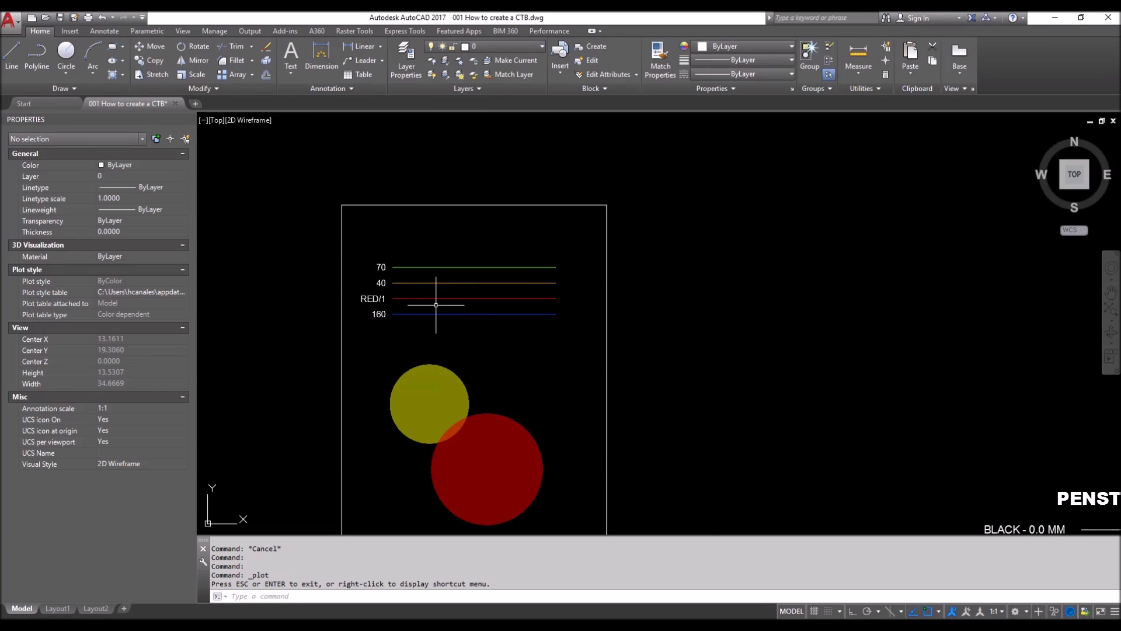
Set the lineweight of the red line labeled RED/1 to 2.00 mm in its object properties and deselect it.
scroll(436, 304, up, 2)
click(426, 294)
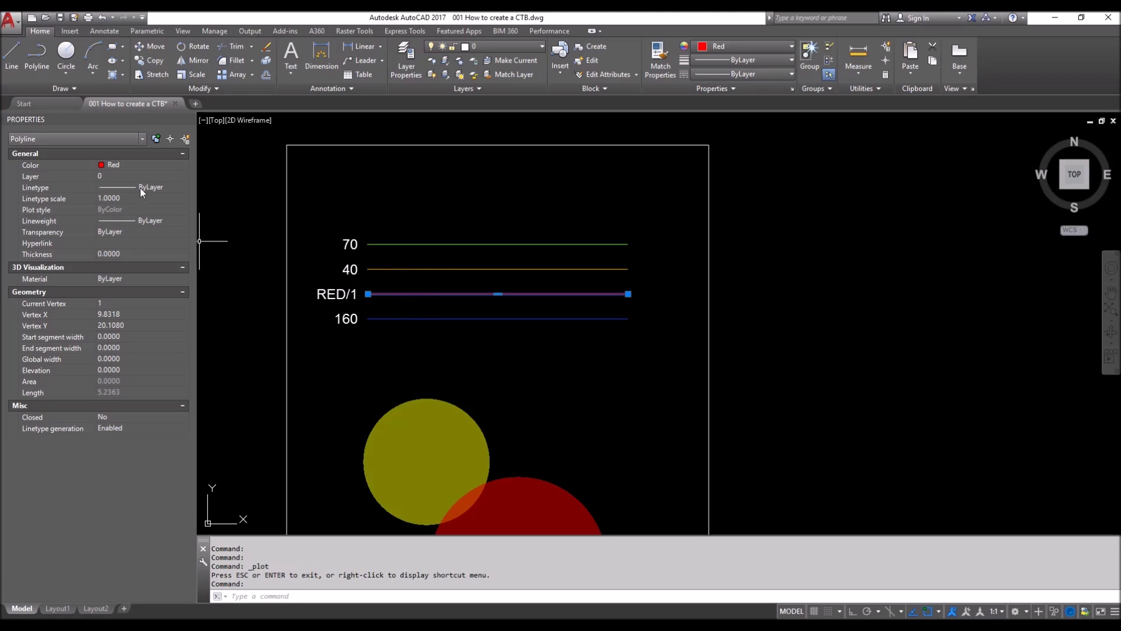
click(146, 221)
scroll(146, 274, down, 6)
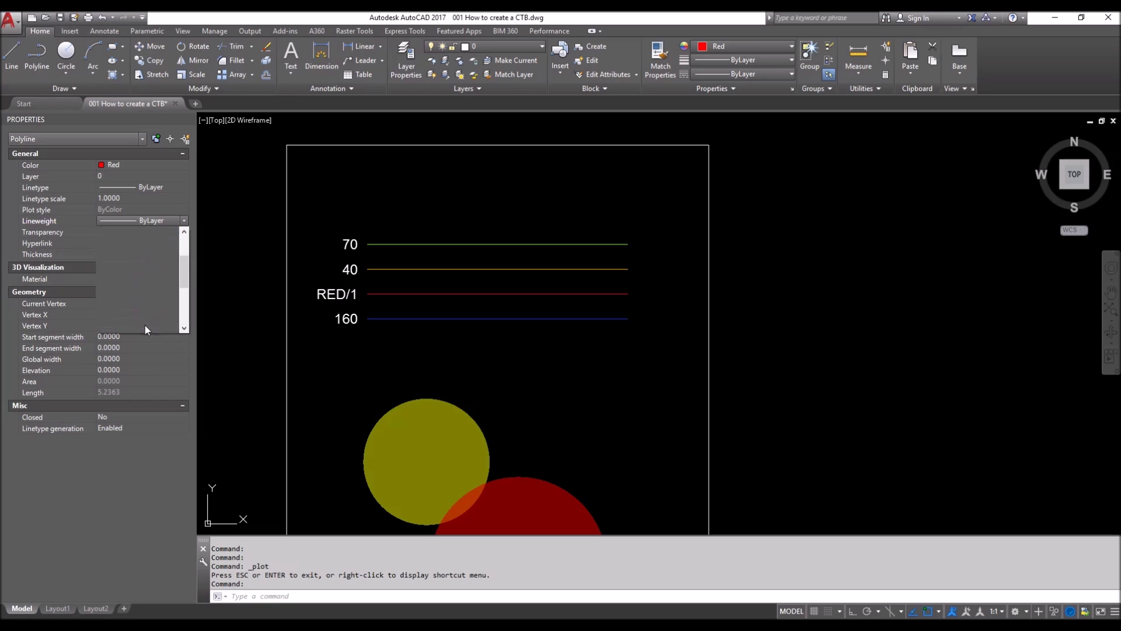
click(157, 325)
click(434, 365)
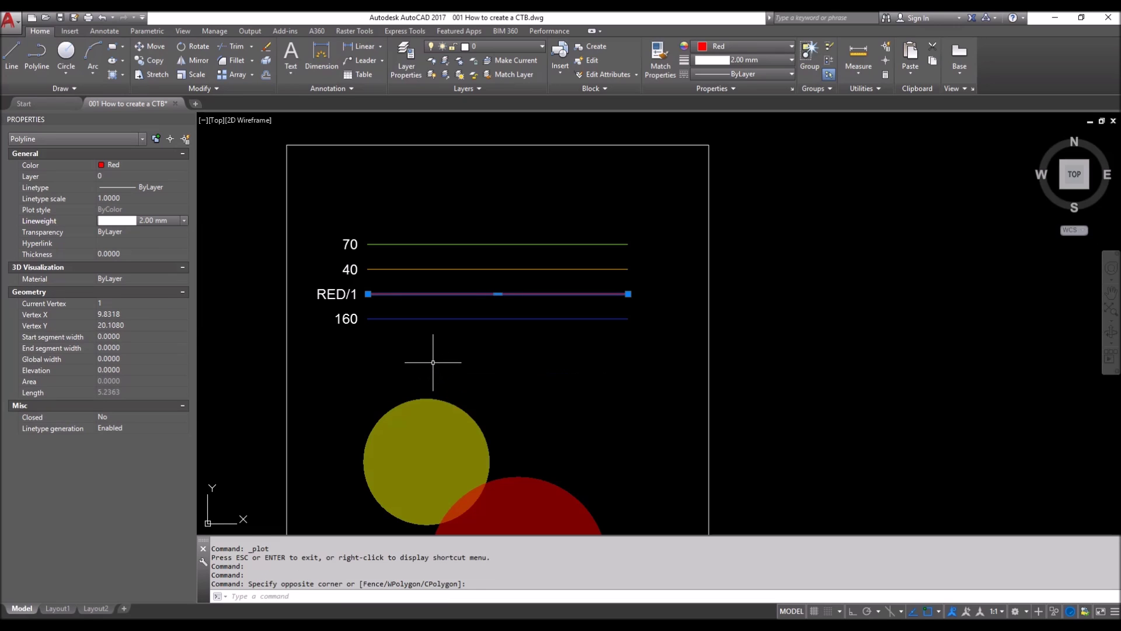
key(Escape)
key(Escape)
Preview the plot with the previous plot's page setup, compare the RED/1 line with the other labeled lines, and exit the plot setup.
key(ctrl+p)
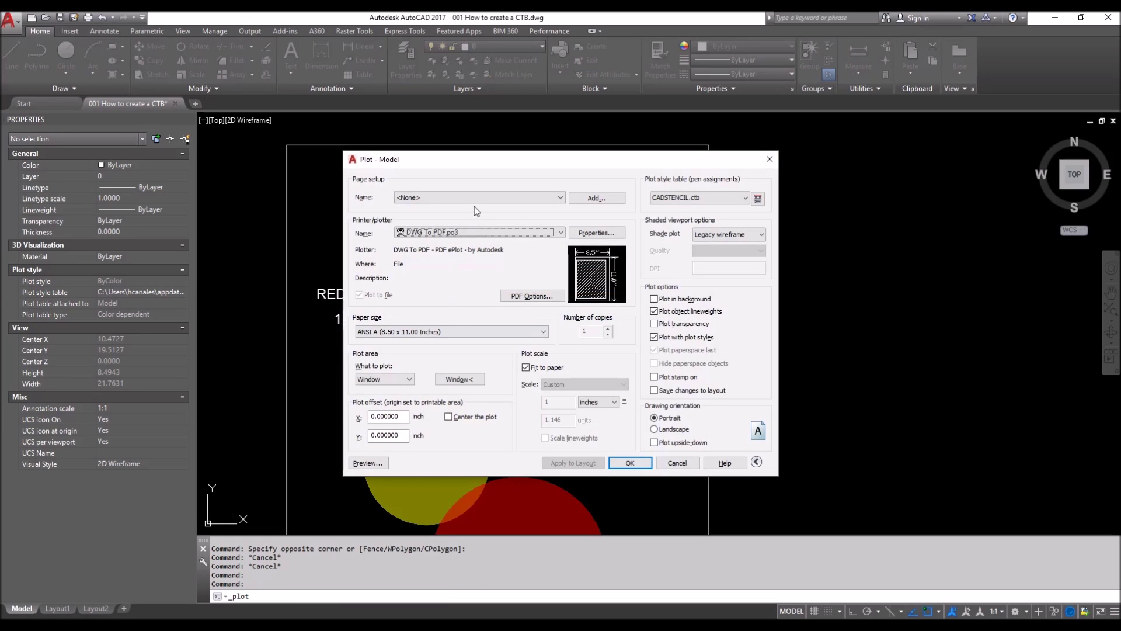
click(476, 199)
click(420, 213)
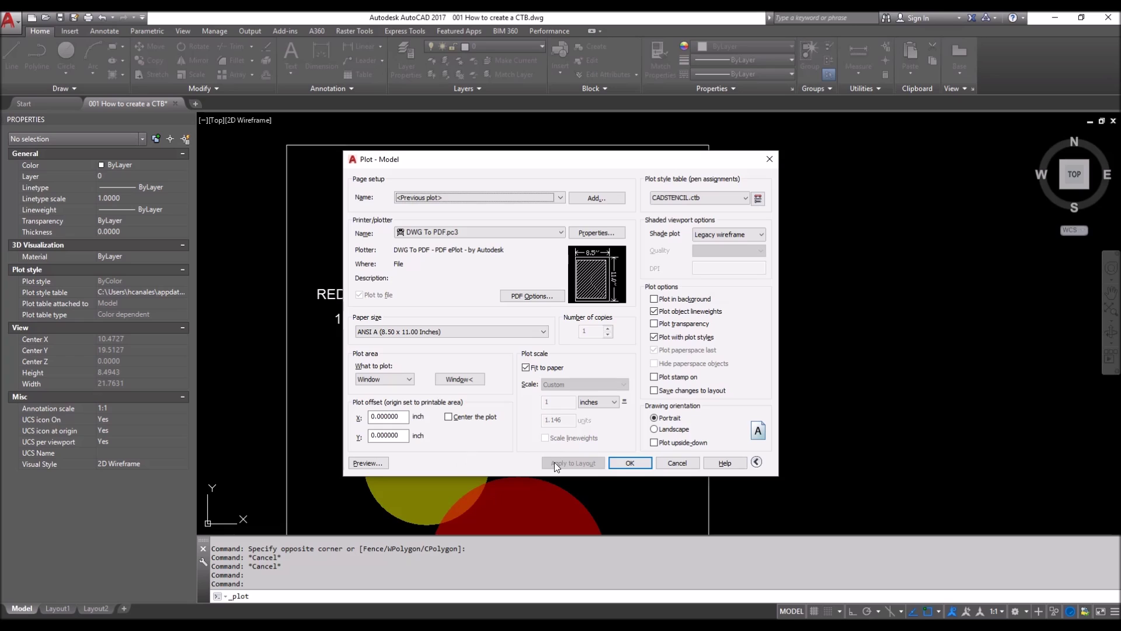
click(383, 463)
scroll(460, 233, up, 5)
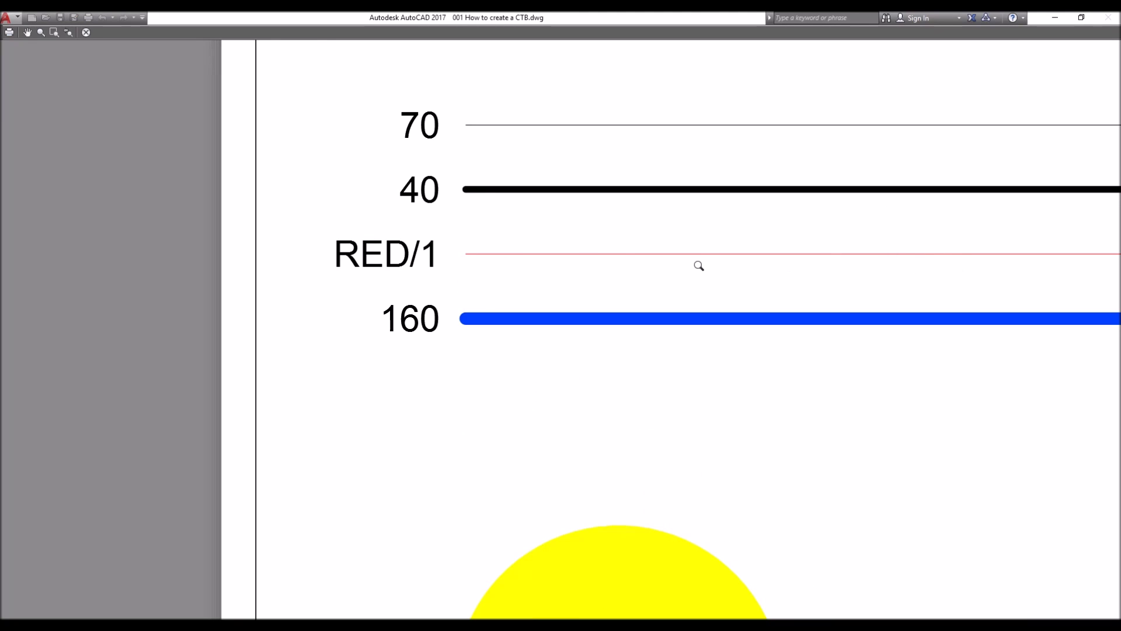
middle_drag(841, 286, 634, 339)
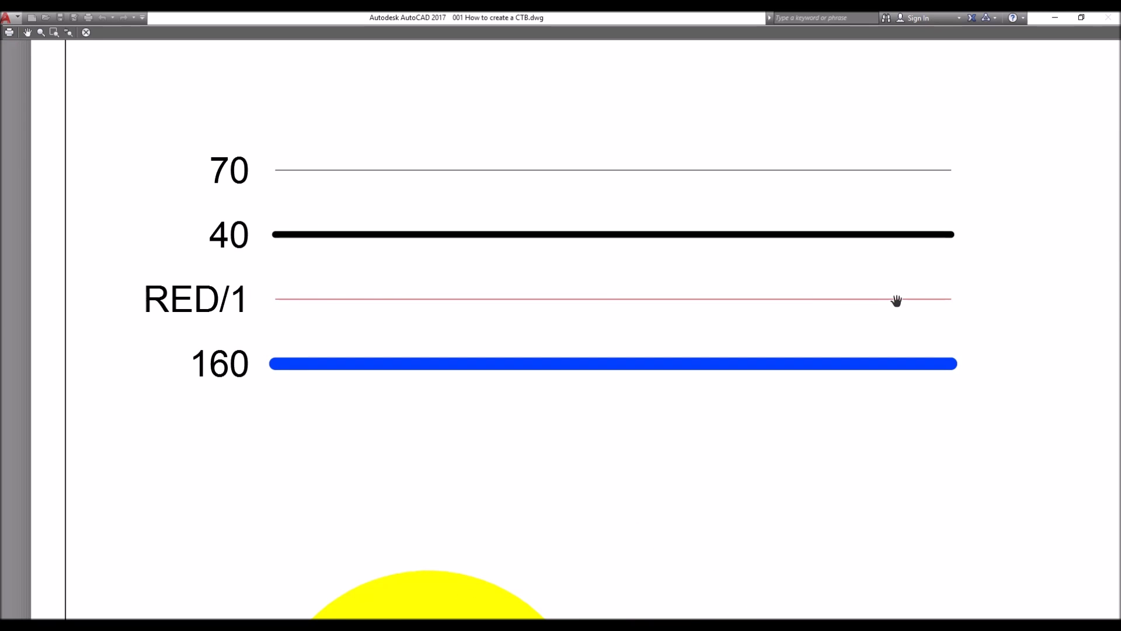
key(Escape)
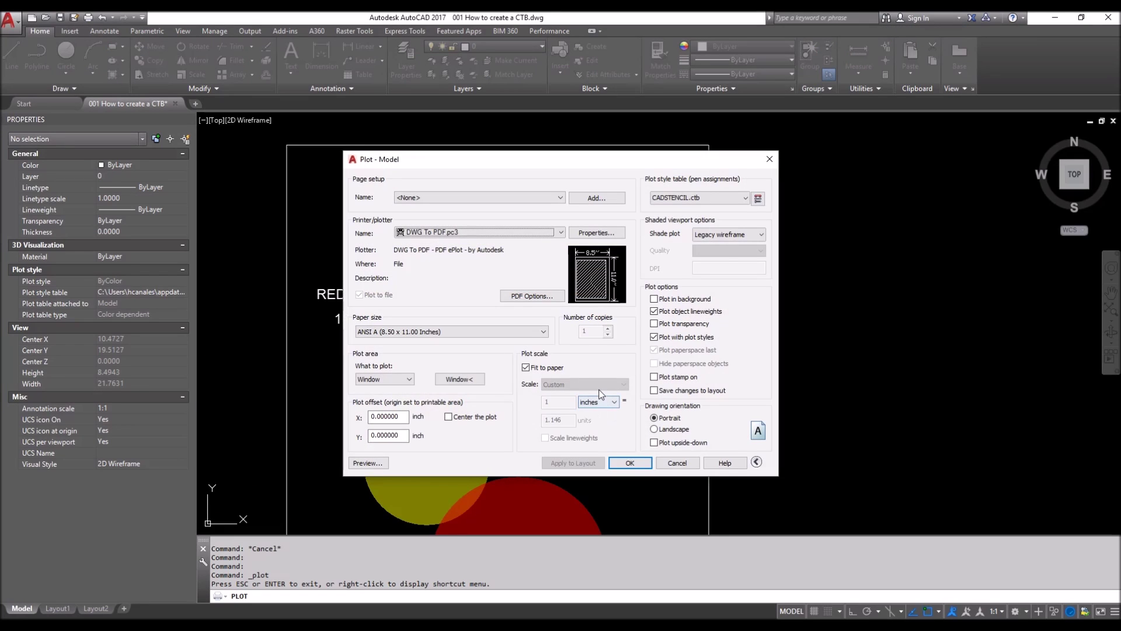
key(Escape)
click(578, 393)
Start a plot and preview how the overlapping yellow and red circles print without plot transparency.
scroll(563, 368, down, 2)
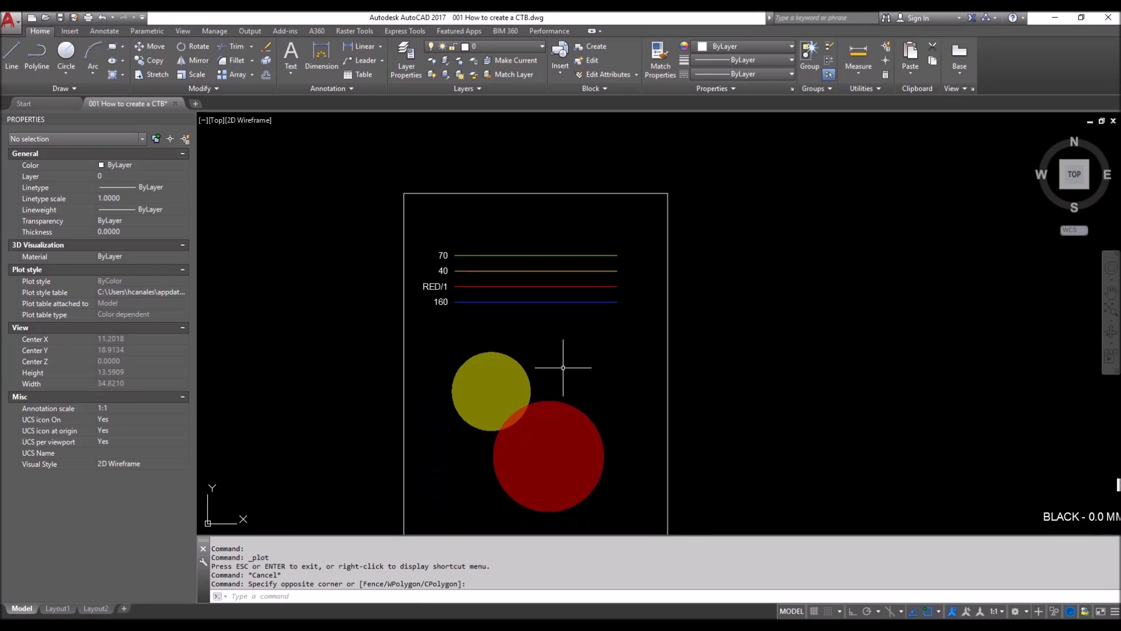
mouse_move(601, 376)
middle_down()
mouse_move(588, 333)
mouse_move(593, 355)
middle_up()
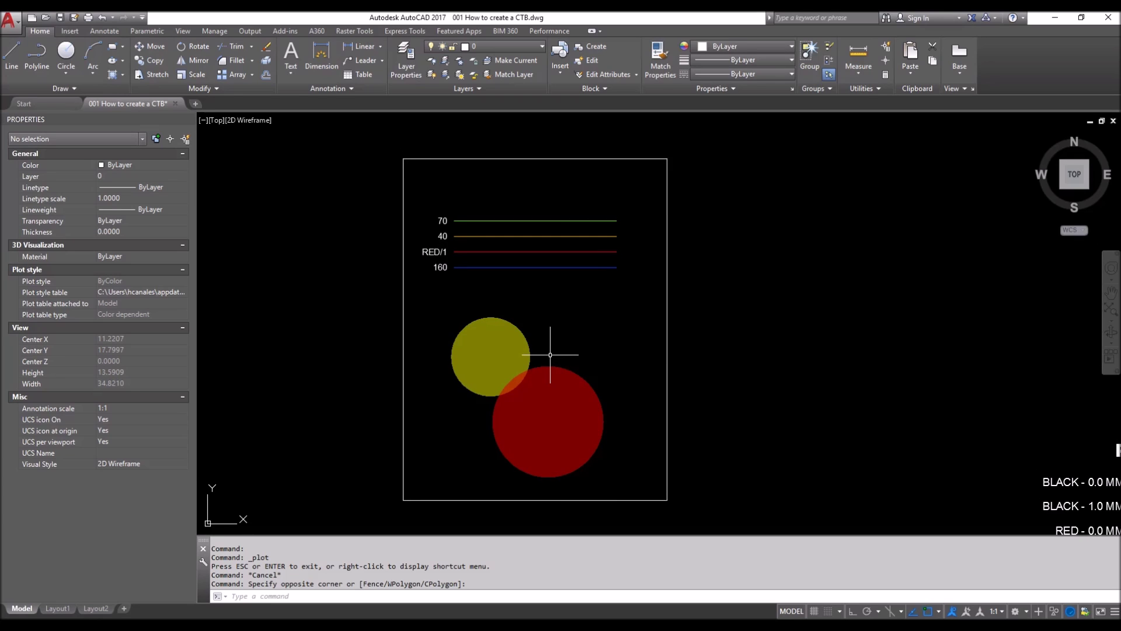
key(ctrl+p)
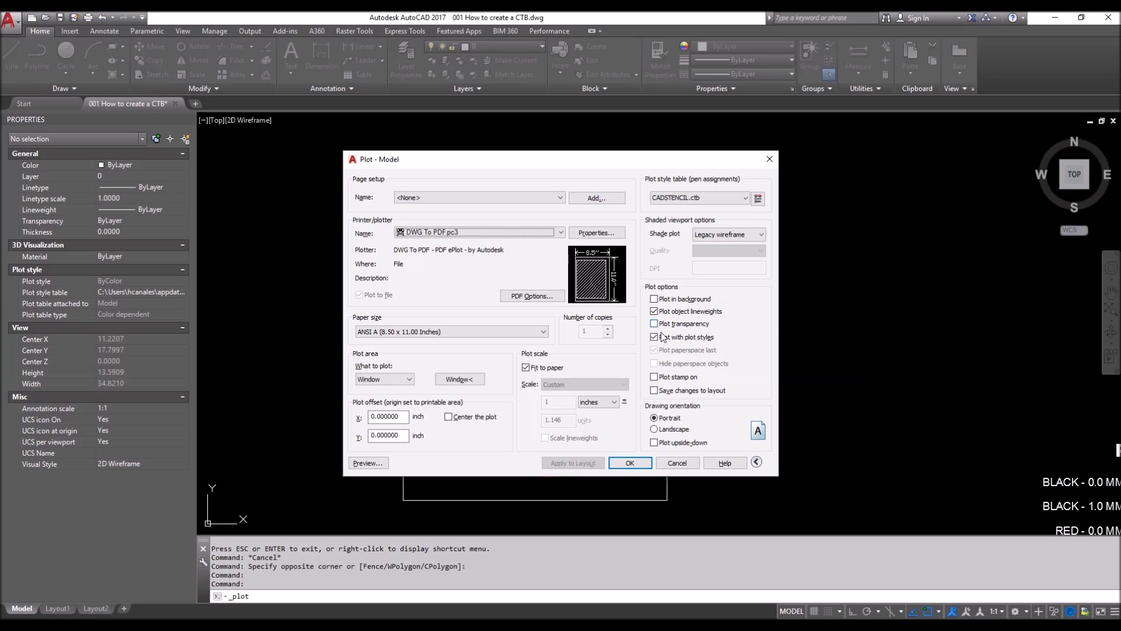
click(380, 463)
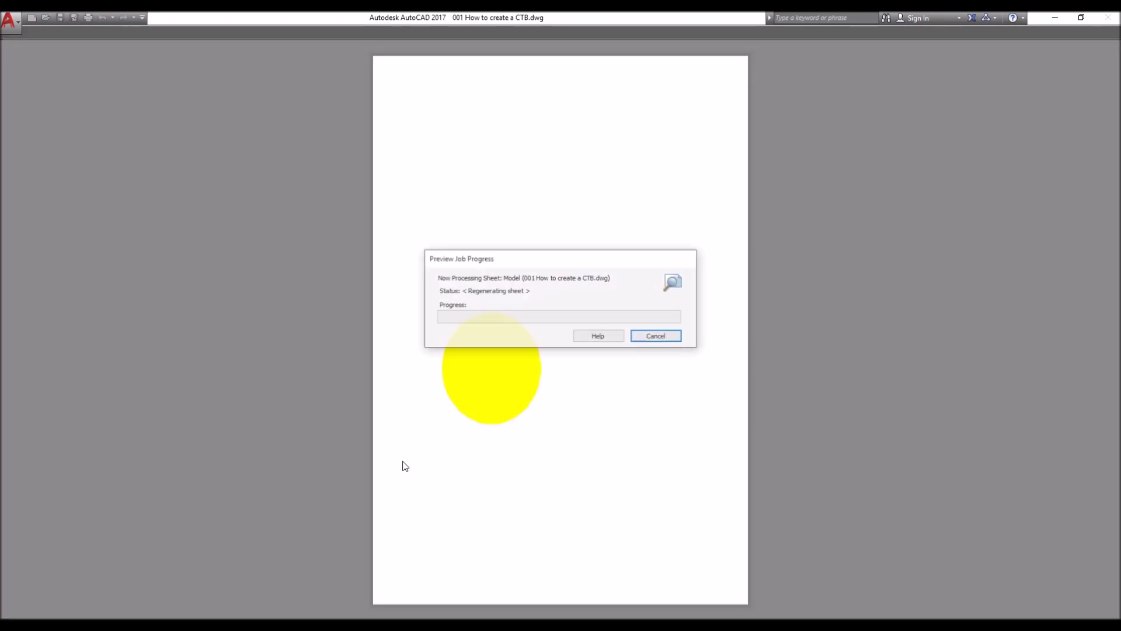
scroll(546, 393, up, 5)
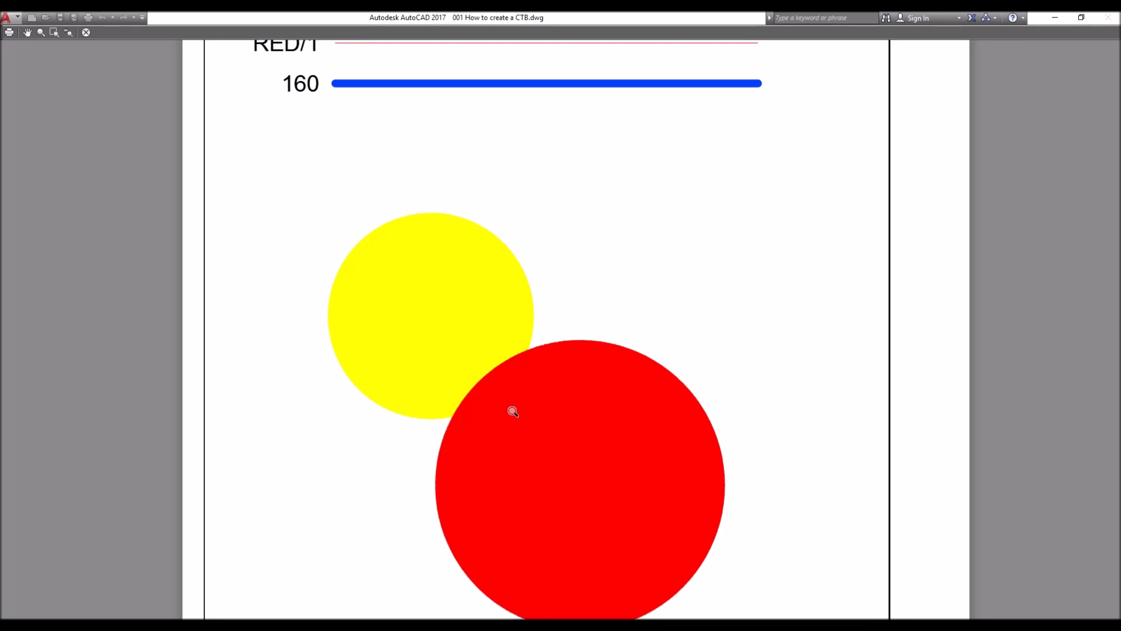
scroll(514, 412, down, 4)
key(Escape)
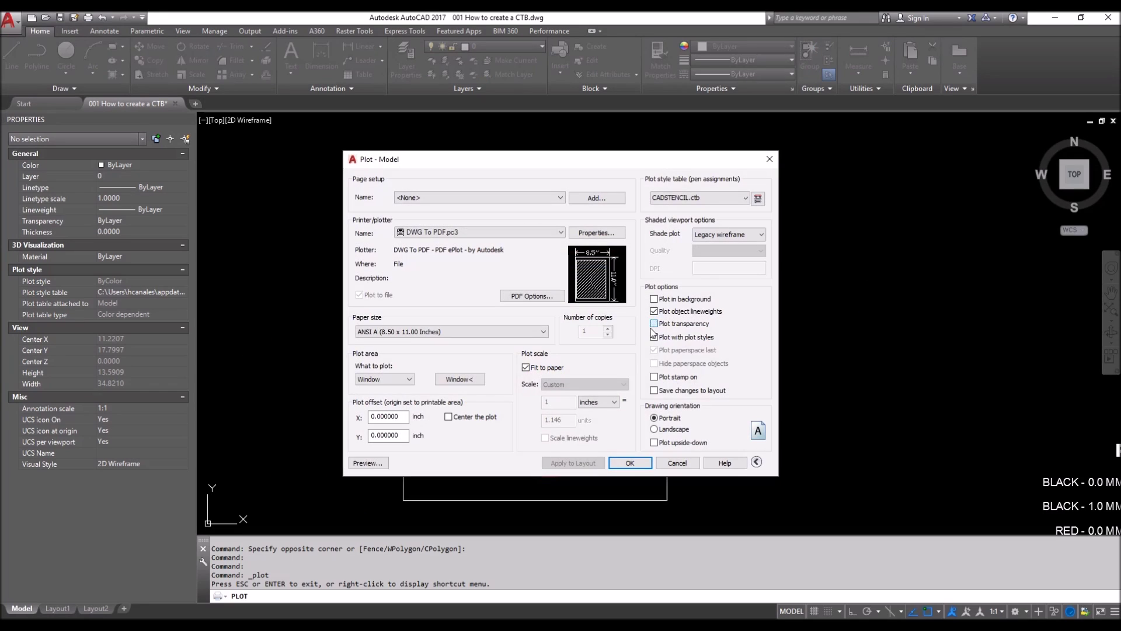
Enable plot transparency, preview the overlap of the yellow and red circles, and leave the plot setup.
click(654, 324)
click(368, 463)
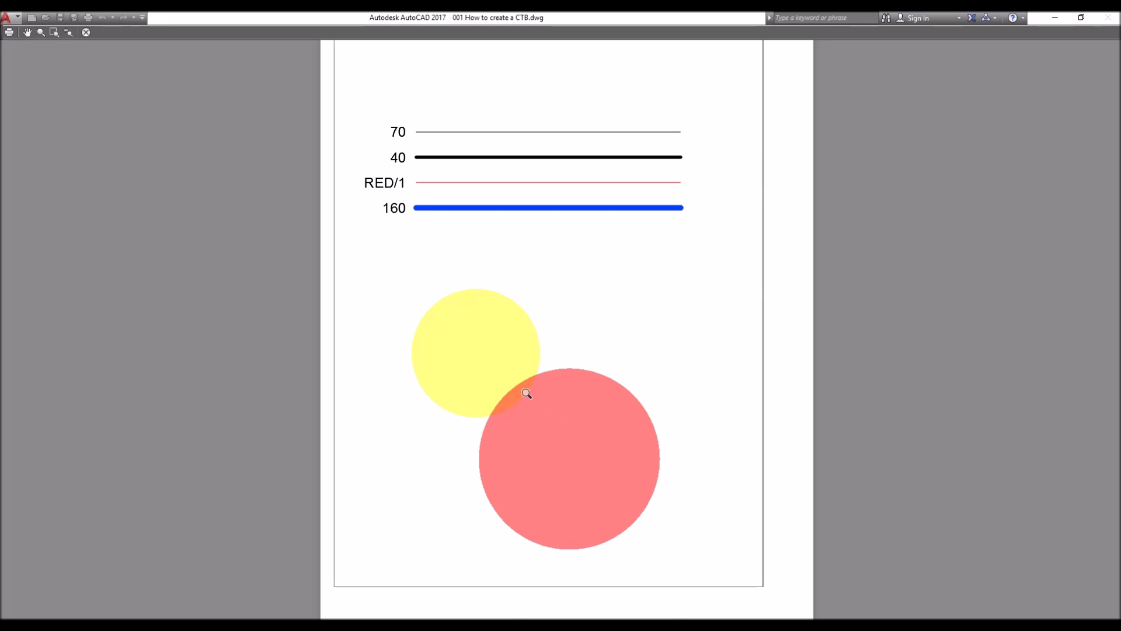
scroll(520, 392, up, 4)
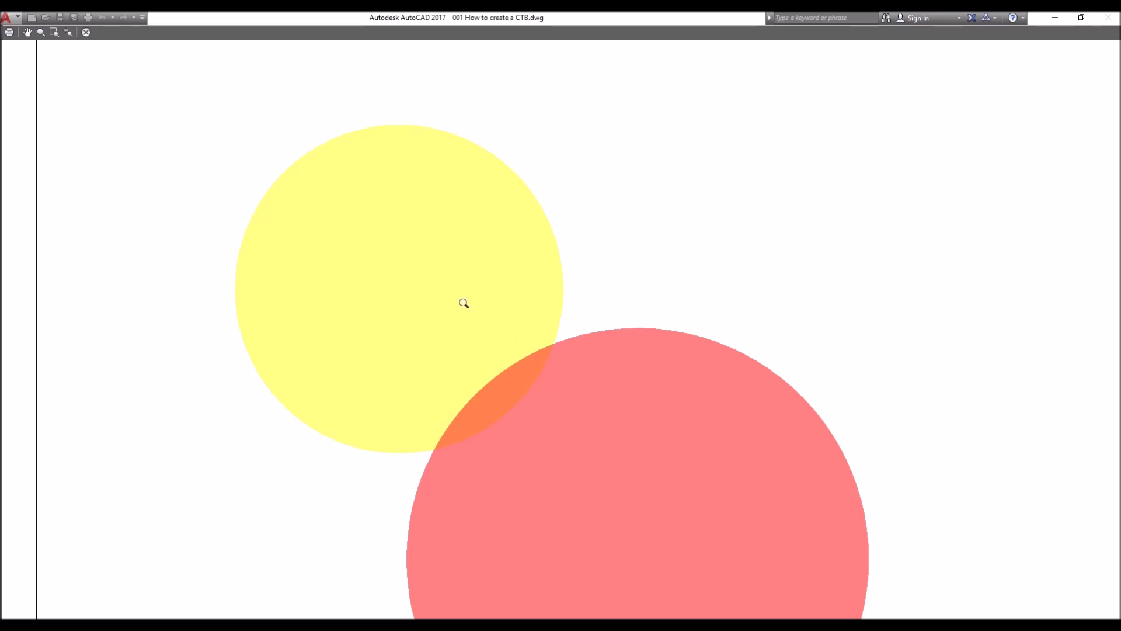
key(Escape)
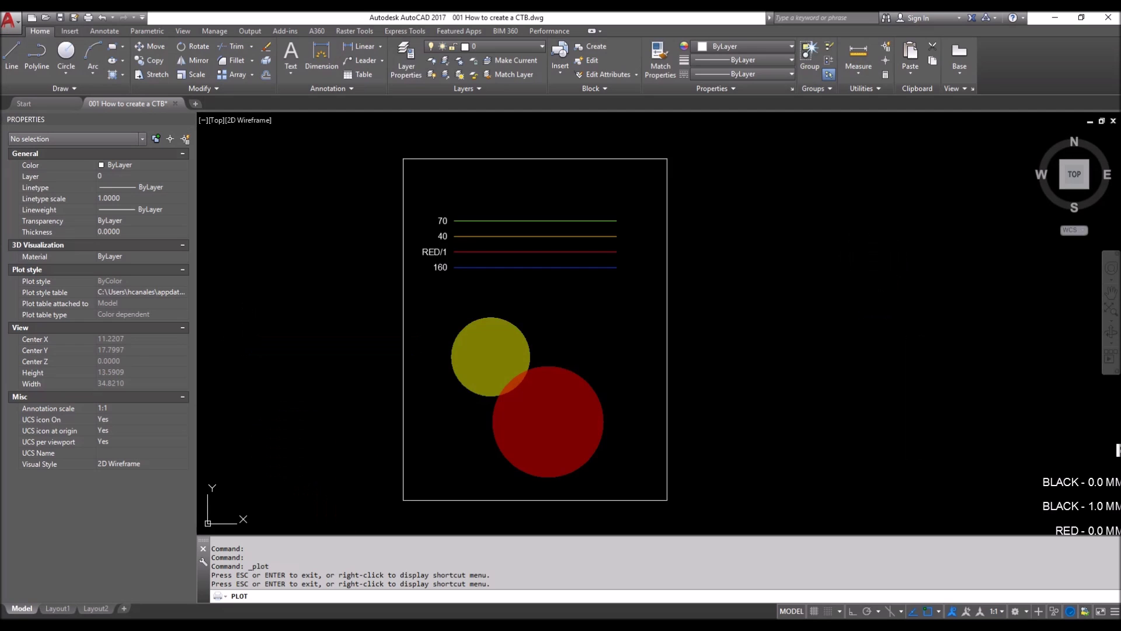
key(Escape)
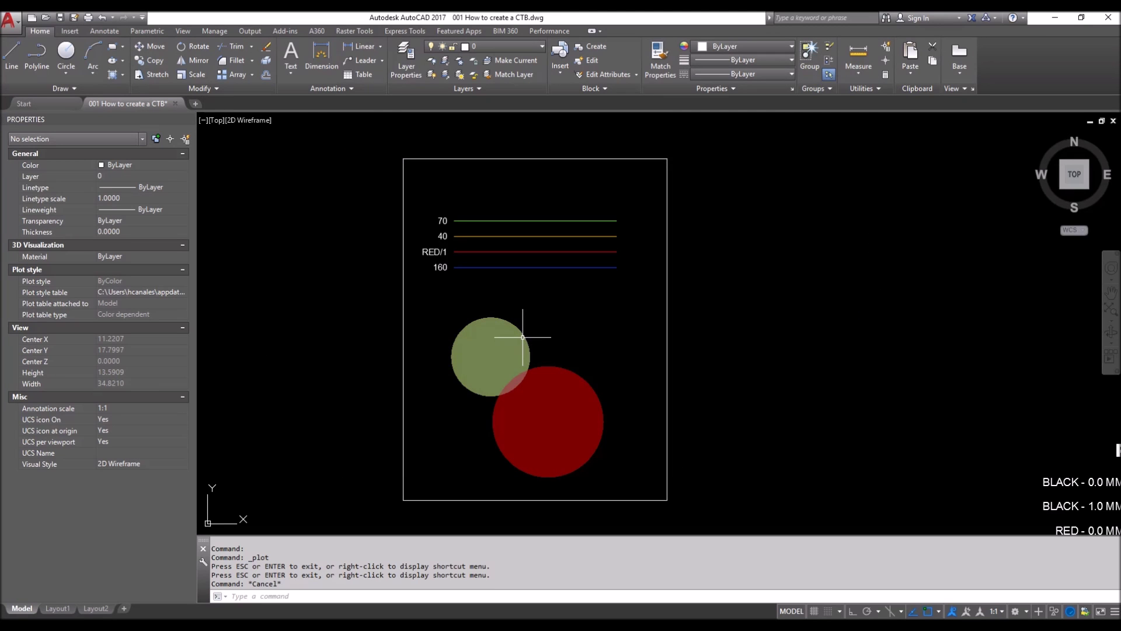
Set the transparency of the yellow circle's solid hatch to 25 and deselect it.
click(523, 337)
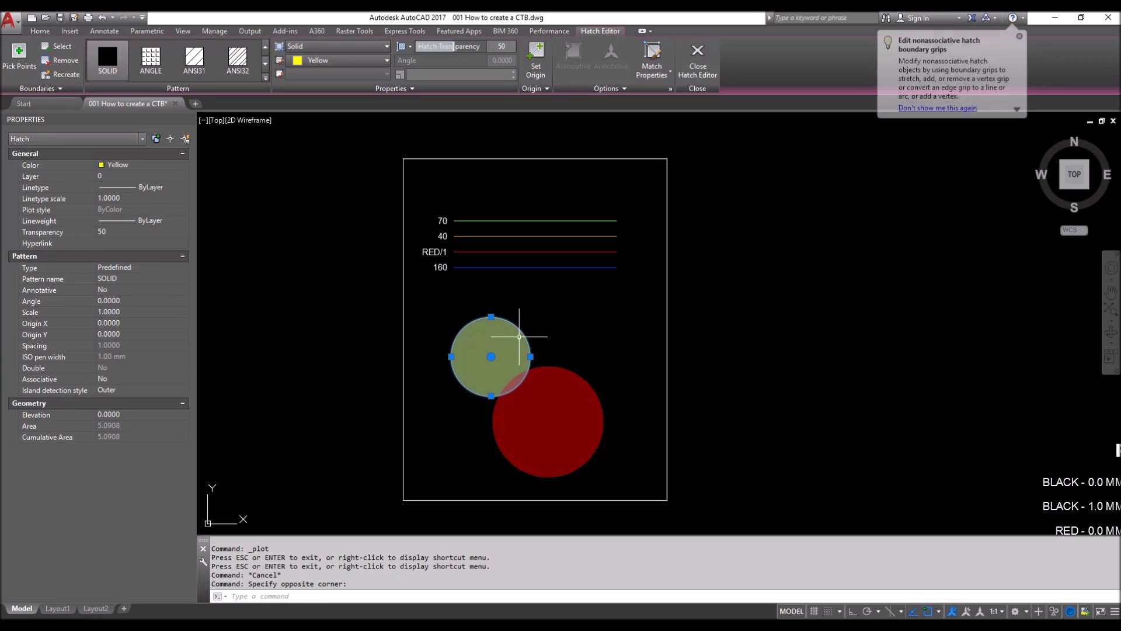
click(115, 231)
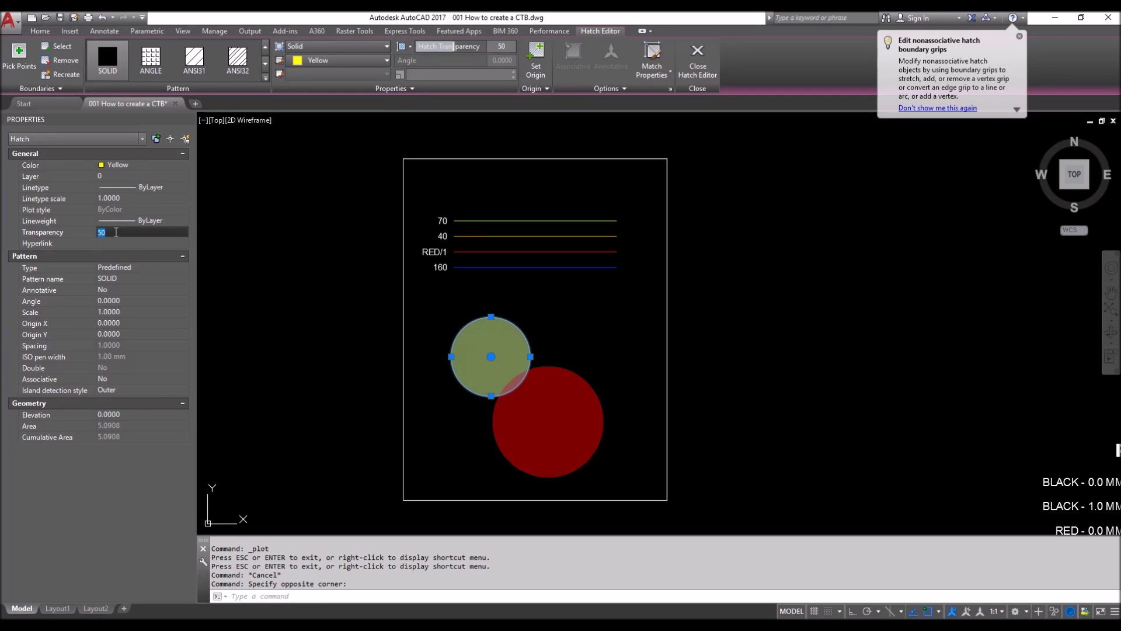
text(25)
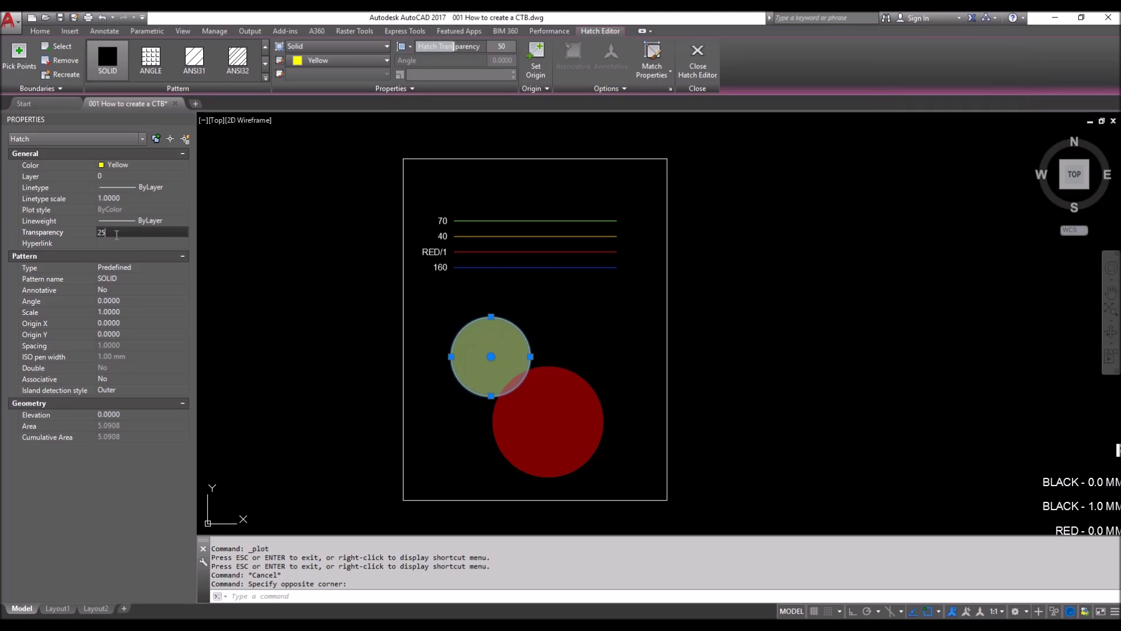
key(Return)
key(Escape)
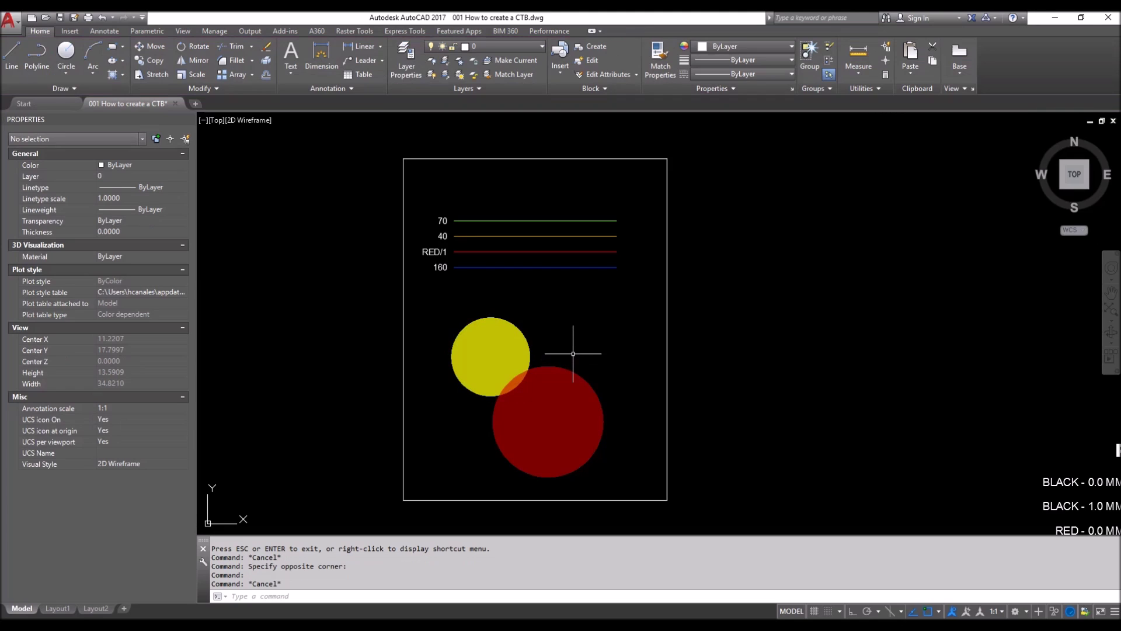
Set the transparency of the red circle's solid hatch to 75 and deselect it.
click(577, 370)
click(124, 232)
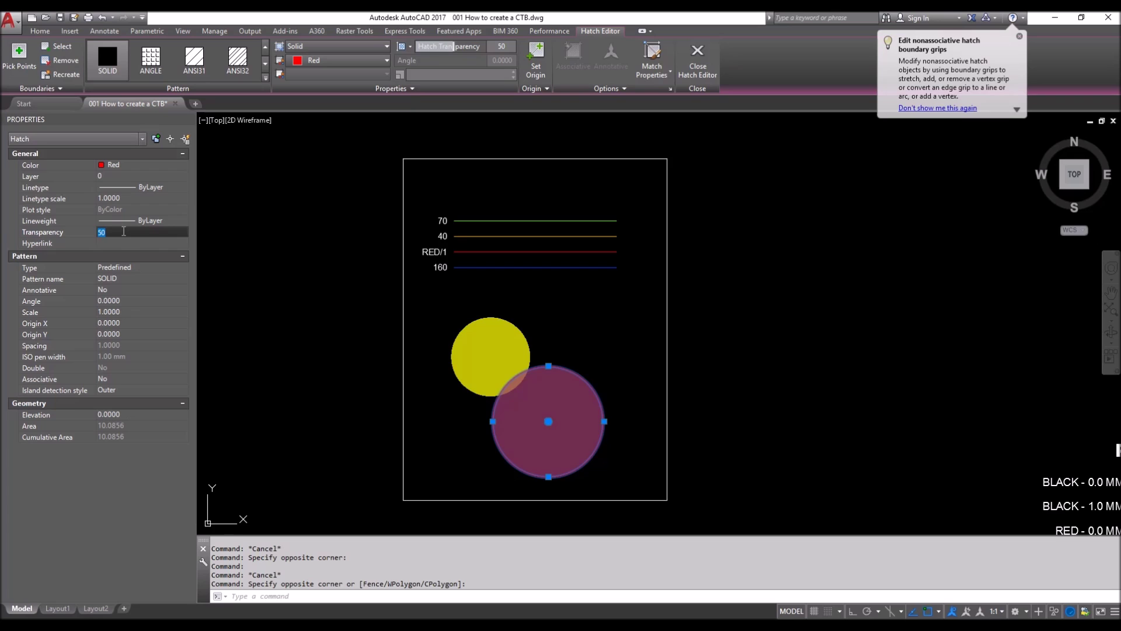
text(75)
key(Return)
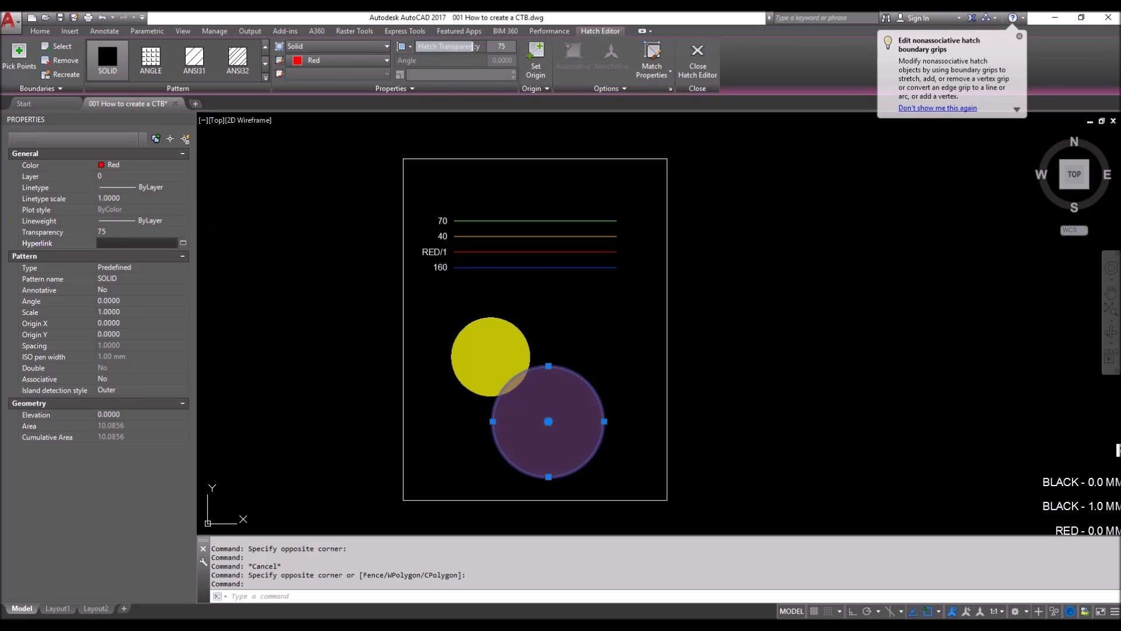
key(Escape)
key(Escape)
Preview the plot with the previous plot's page setup, inspect the transparency of both circles, and leave the plot setup.
key(ctrl+p)
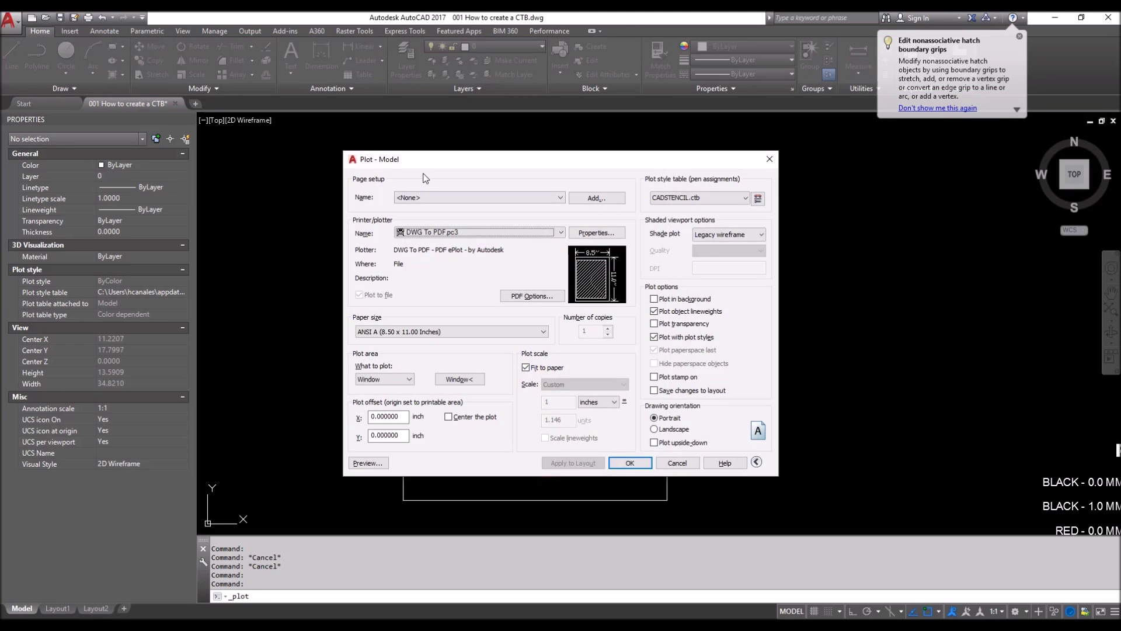
click(433, 197)
click(433, 216)
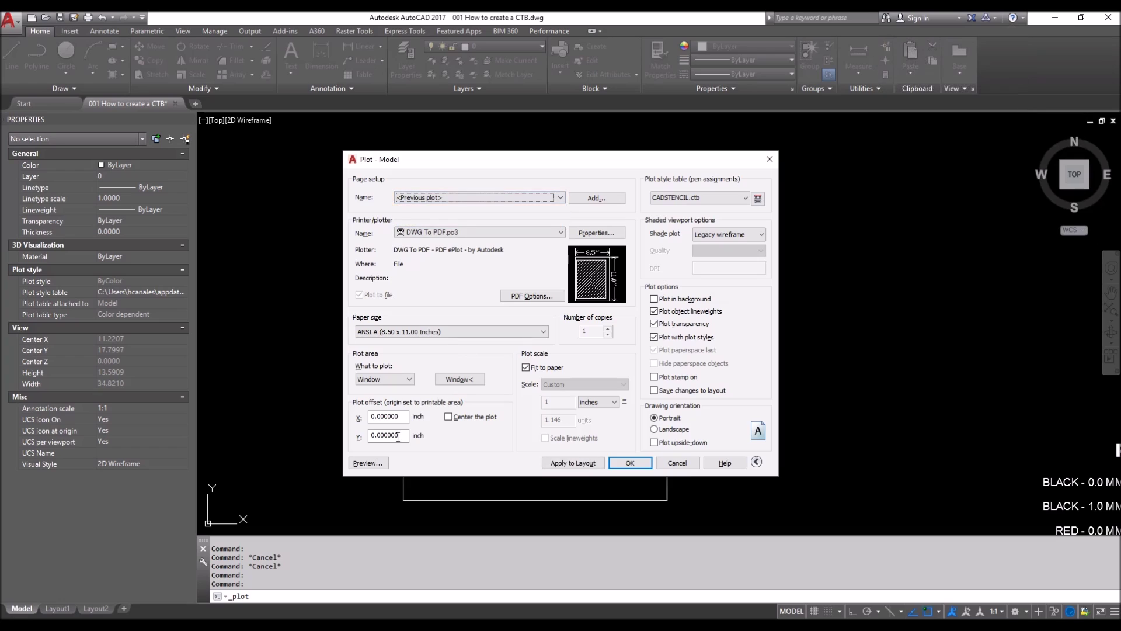
click(368, 463)
scroll(521, 409, up, 3)
scroll(423, 274, up, 2)
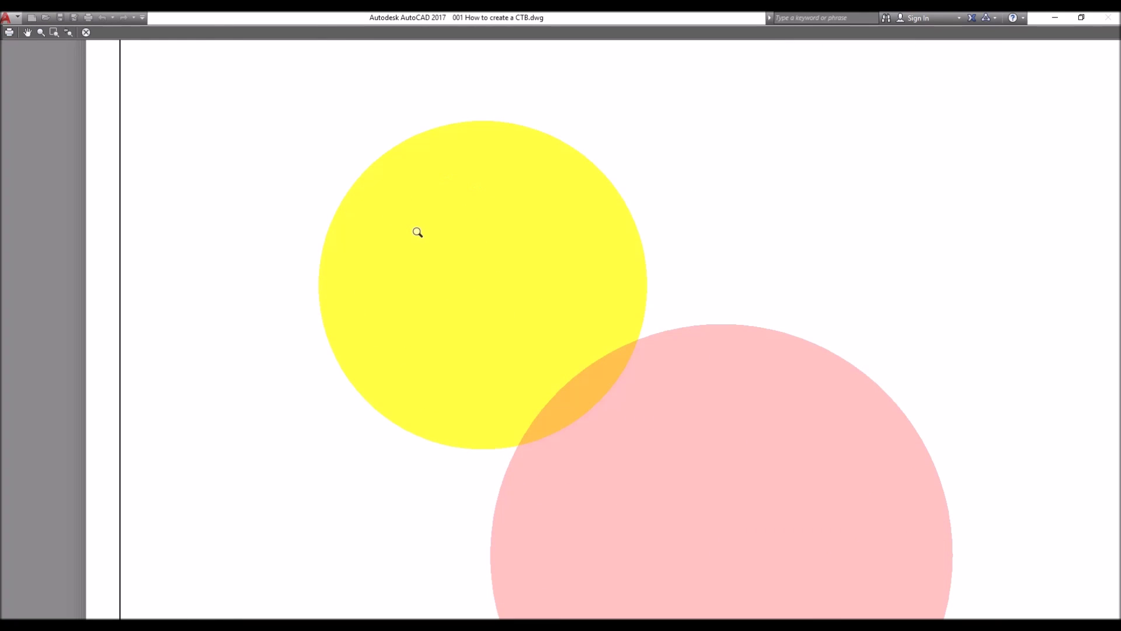
scroll(416, 232, down, 2)
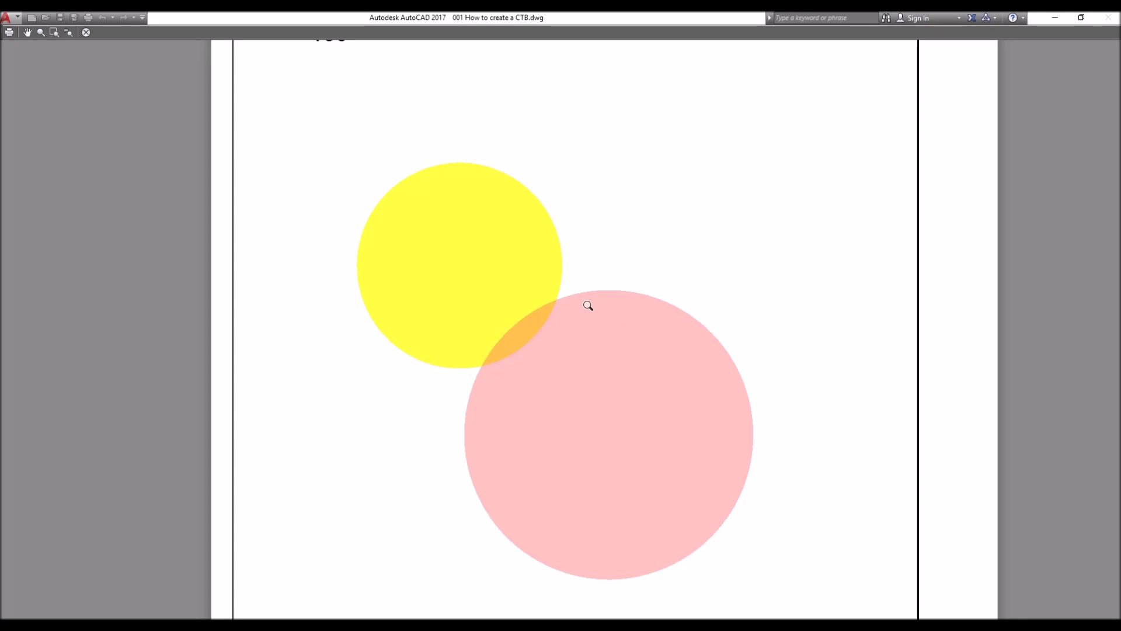
key(Escape)
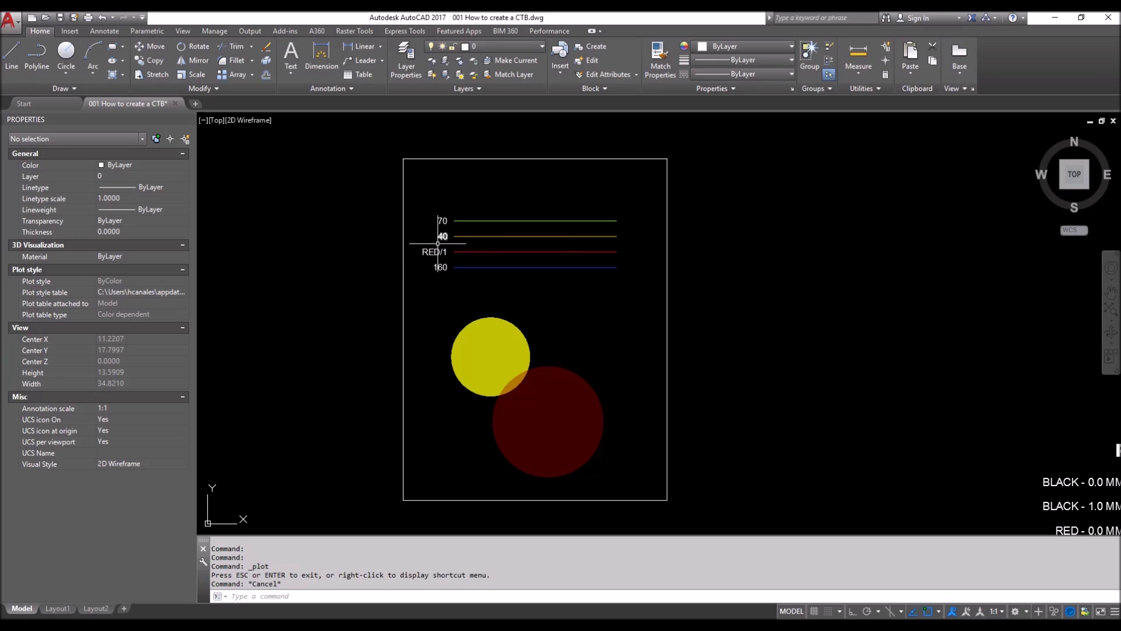
key(Escape)
key(Escape)
Open the Plot Styles folder with Manage Plot Styles and maximize its window.
click(312, 200)
click(237, 173)
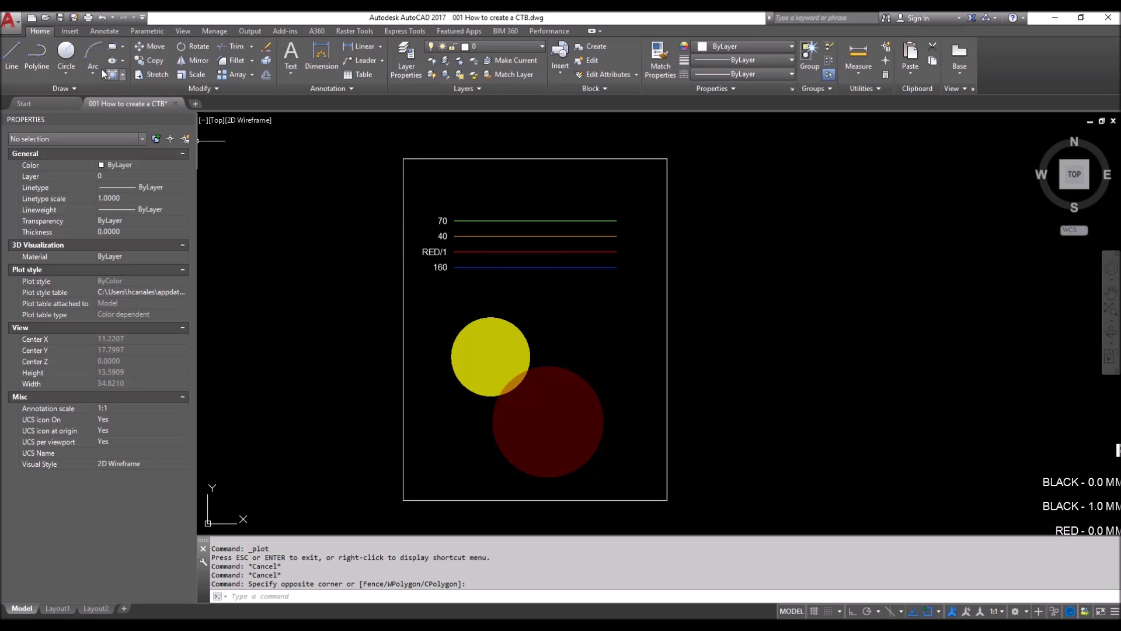
click(18, 27)
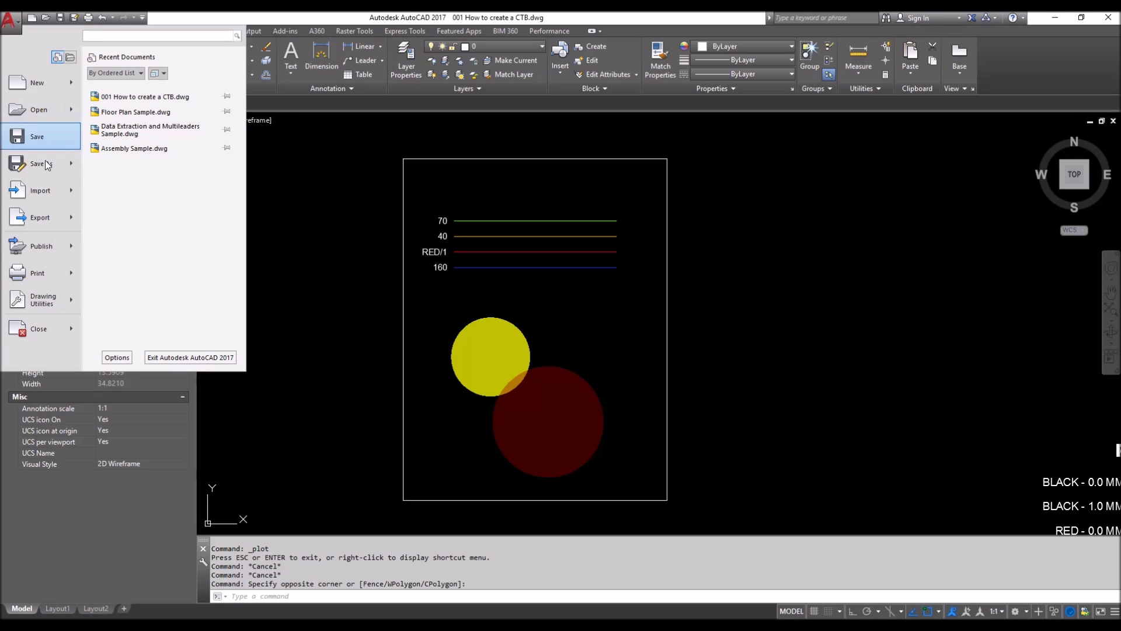
mouse_move(72, 278)
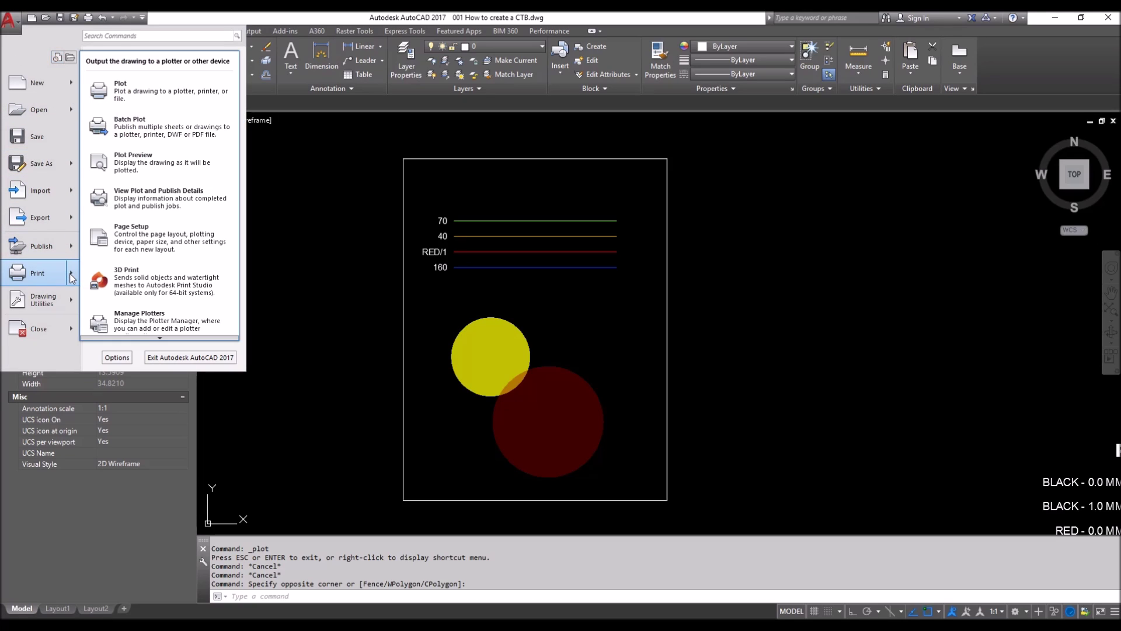
mouse_move(128, 341)
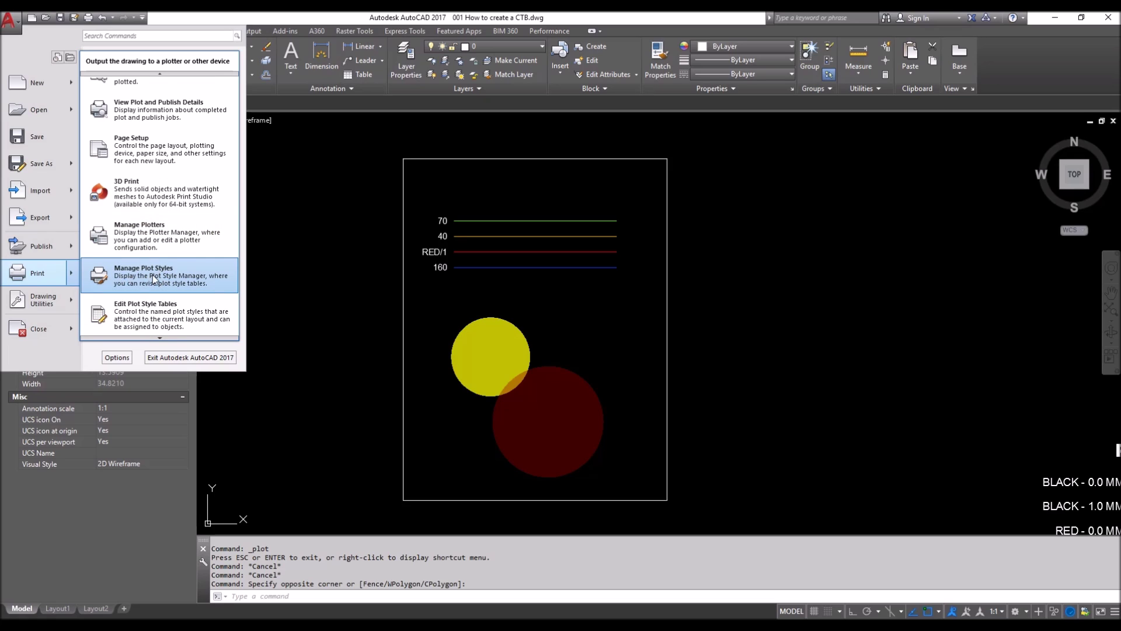
click(163, 275)
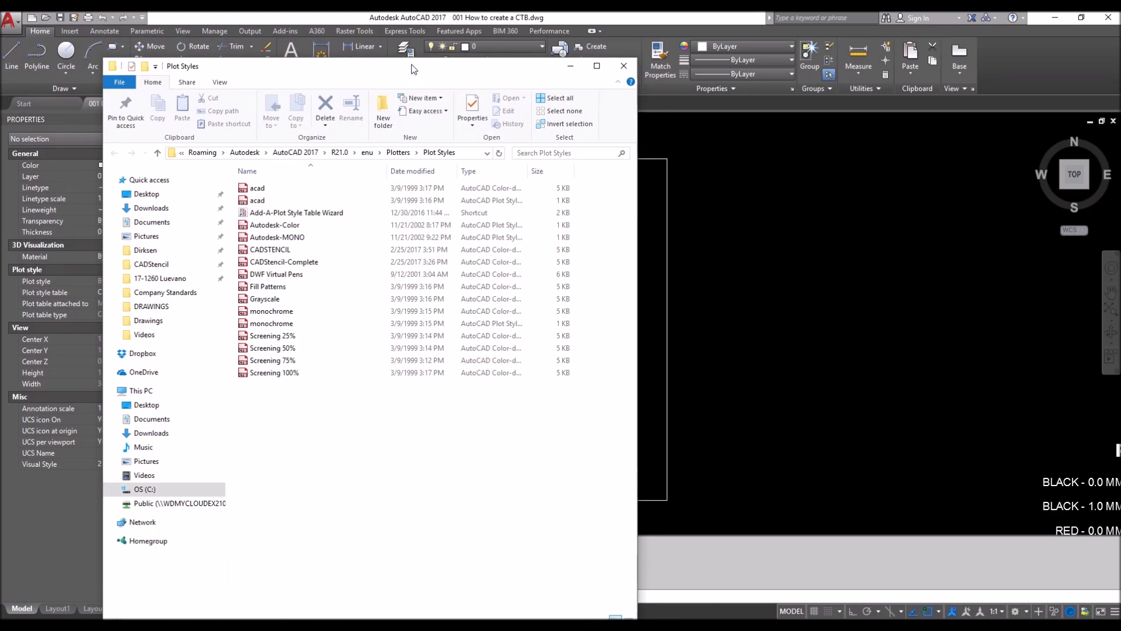
drag(403, 66, 473, 44)
double_click(473, 43)
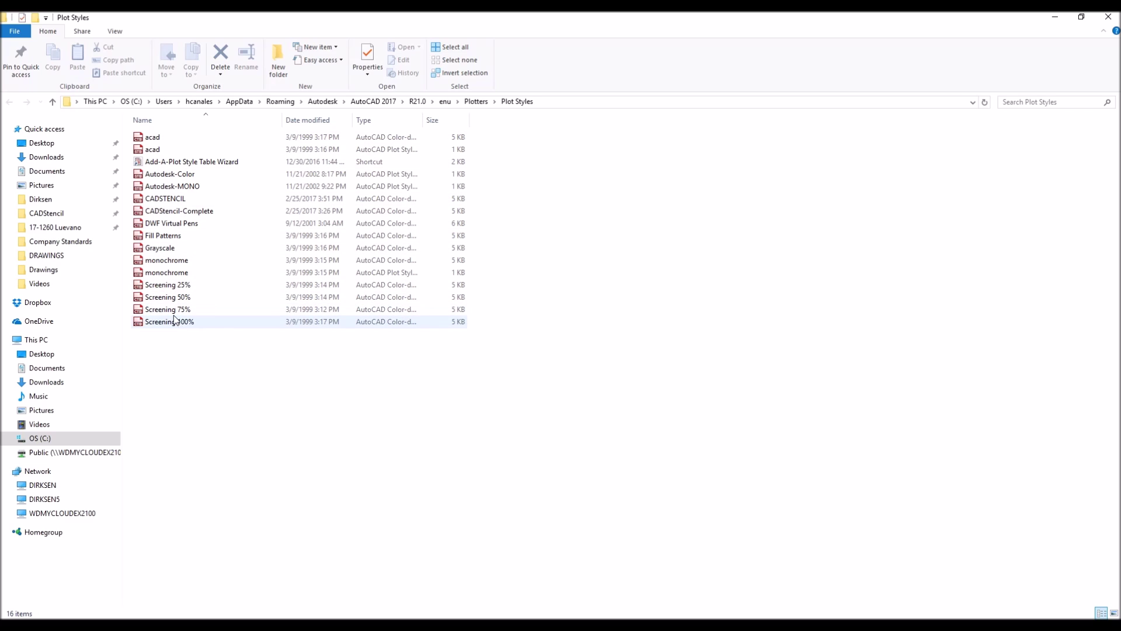
Locate the CADSTENCIL and CADStencil-Complete plot style files, select CADSTENCIL, and close the folder to return to the drawing.
click(168, 212)
ctrl+click(166, 199)
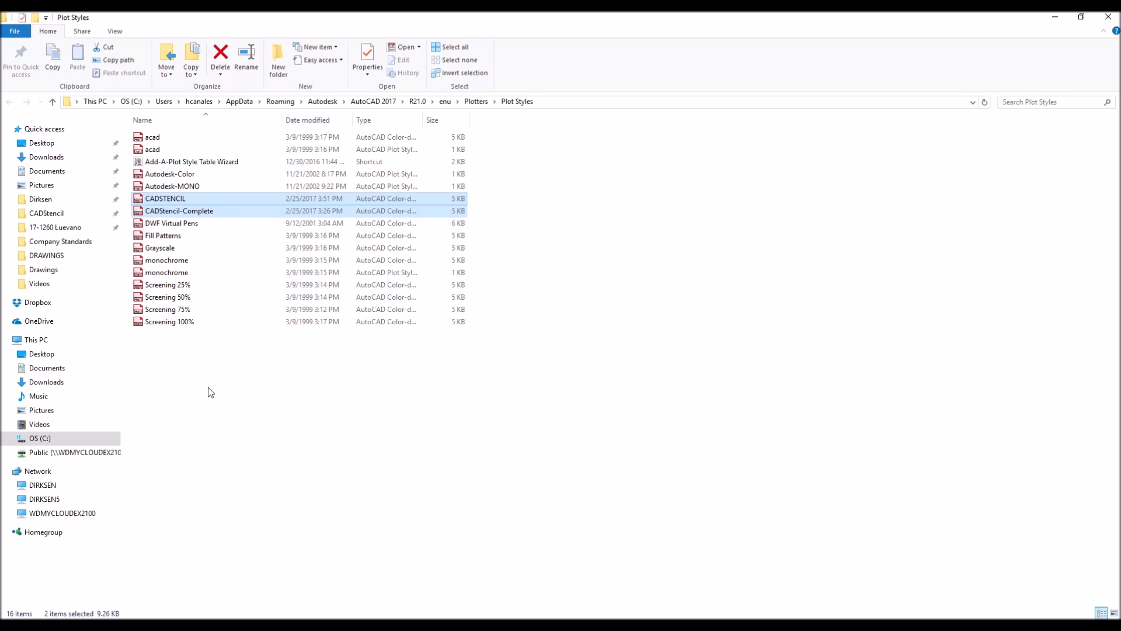
click(203, 344)
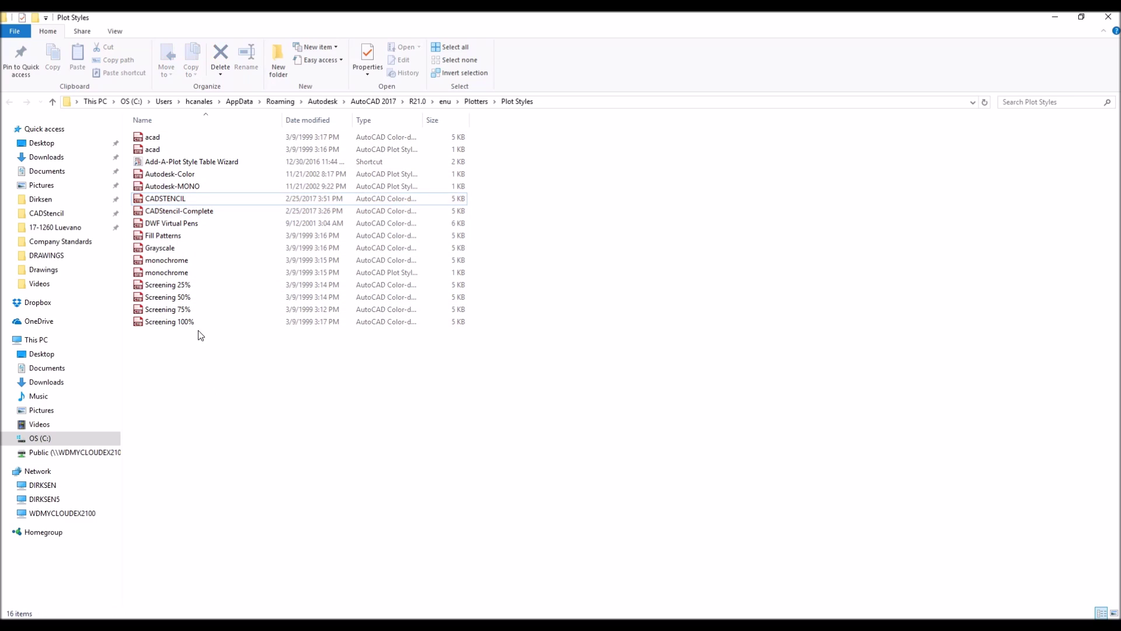
click(168, 201)
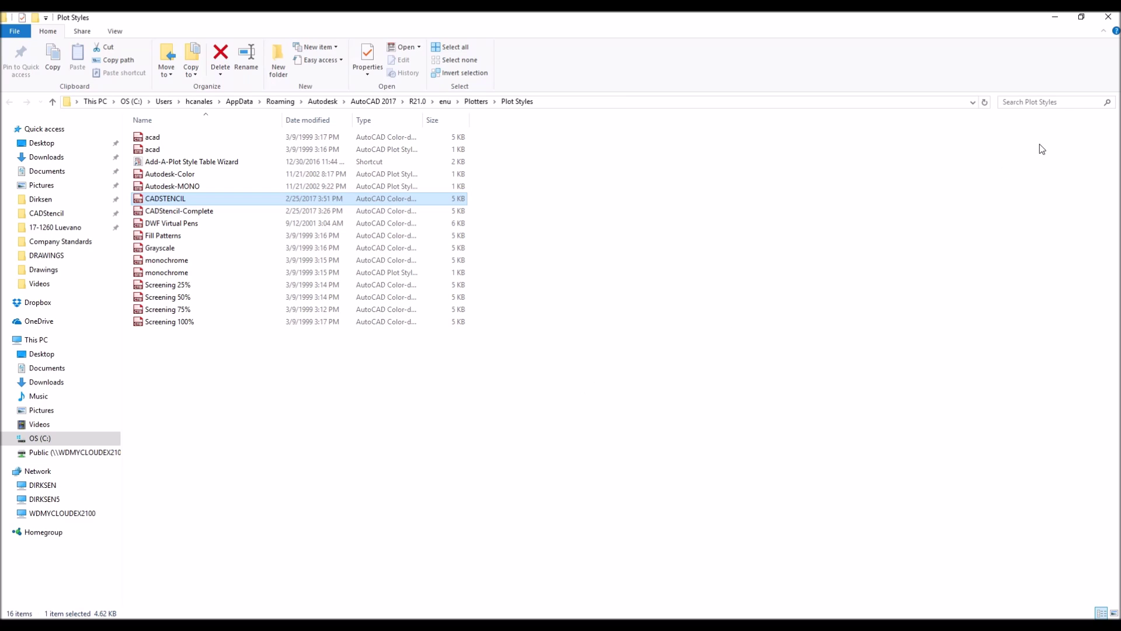
click(1107, 17)
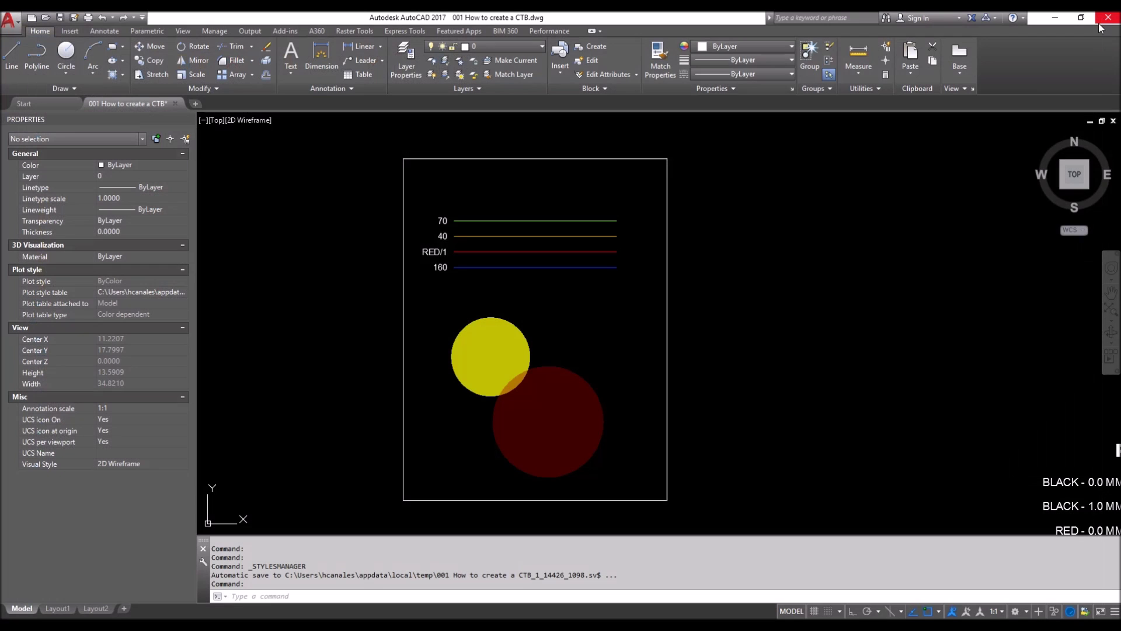
click(882, 273)
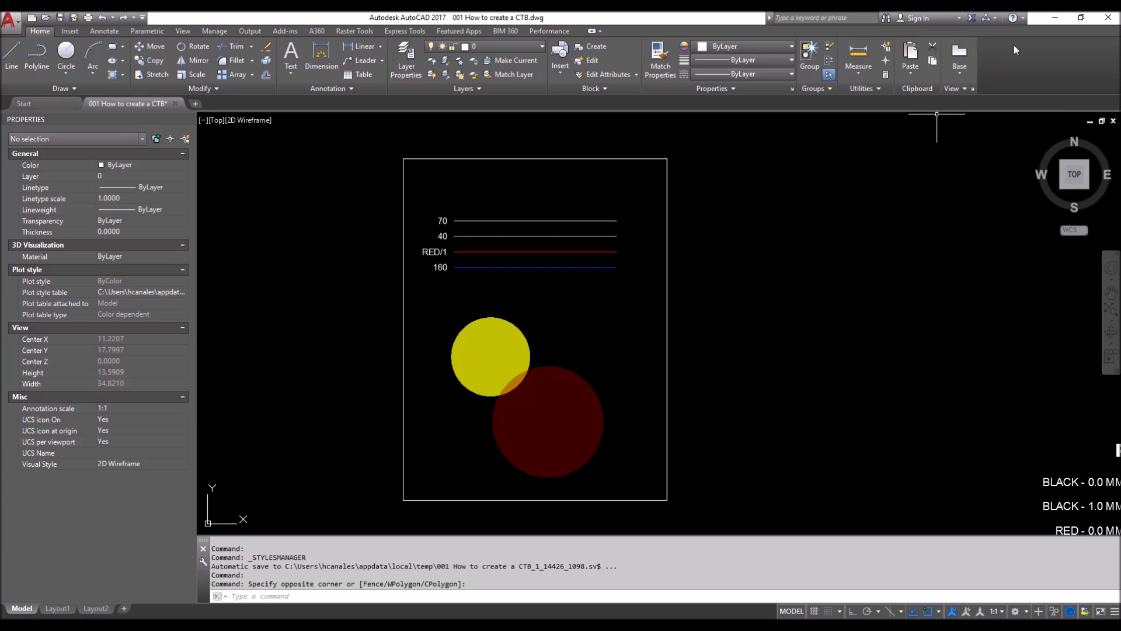
Switch to the pen style PDF in Acrobat Reader, review the lineweight and screening of each DRK.CTB color row, and close it.
click(1055, 17)
scroll(978, 289, up, 2)
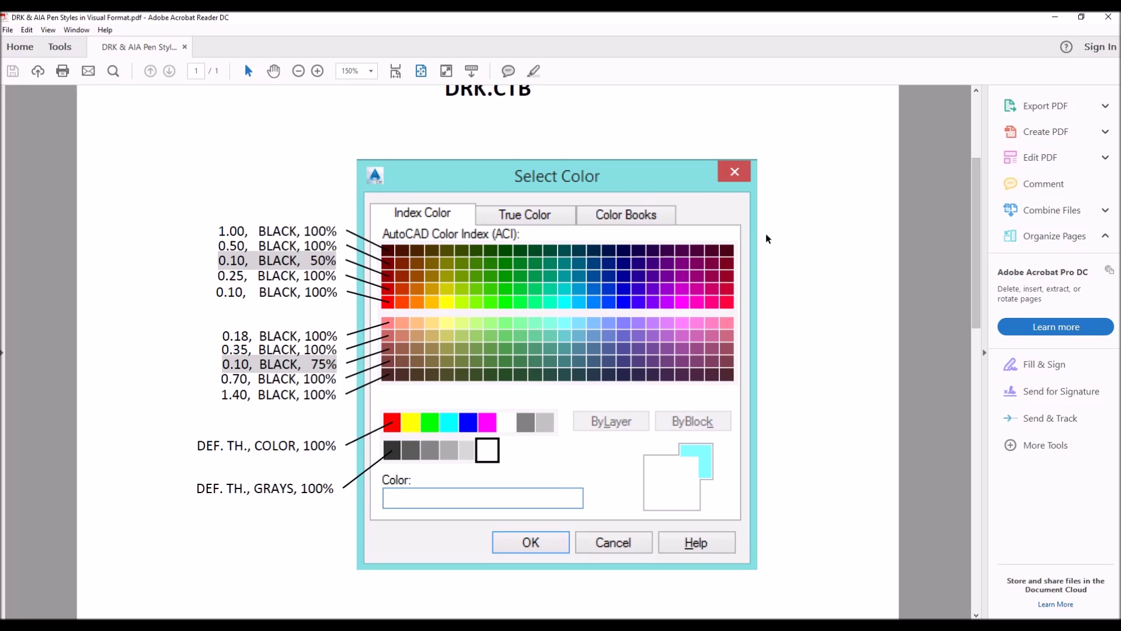
scroll(978, 273, up, 1)
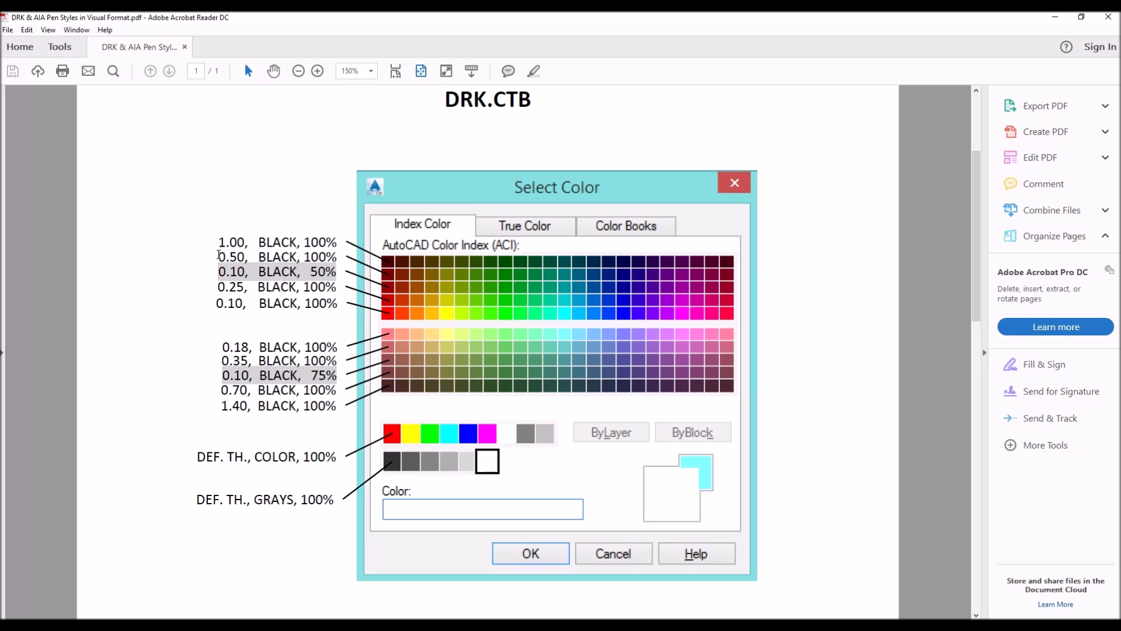
drag(219, 257, 337, 257)
click(394, 276)
drag(223, 270, 334, 275)
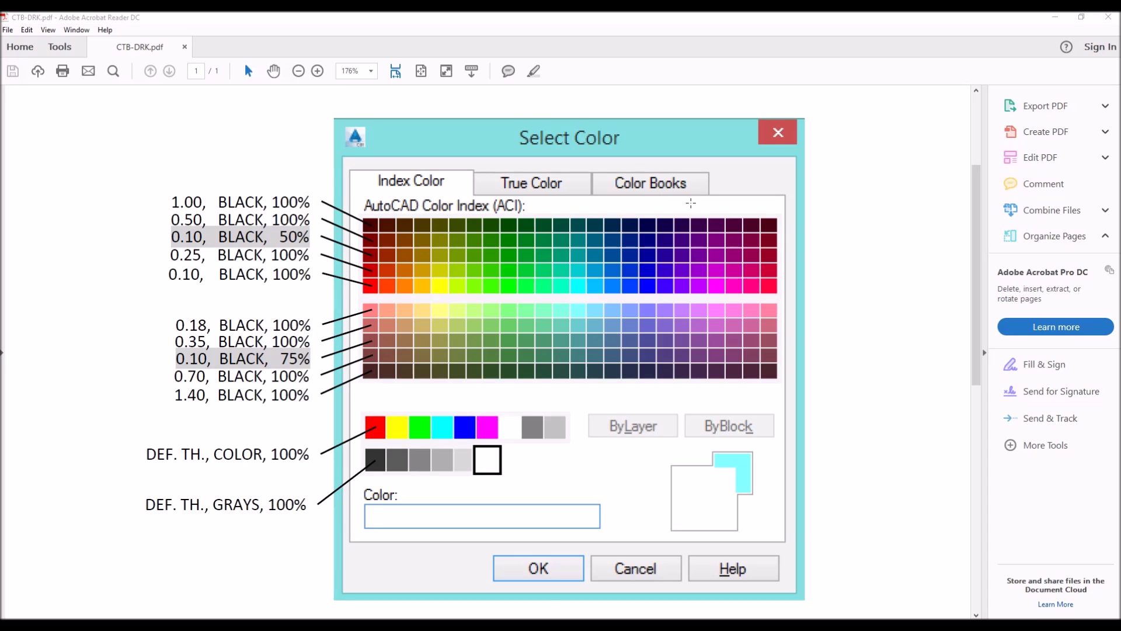
click(1107, 17)
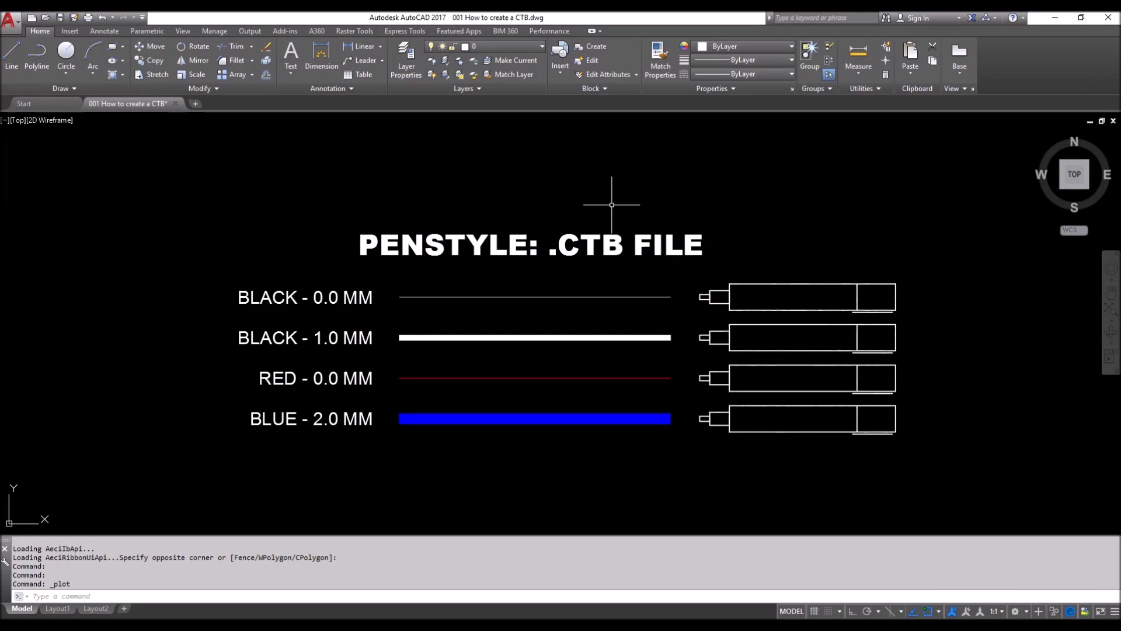
Start a plot of the model and open the CADSTENCIL.ctb plot style table for editing.
key(ctrl+p)
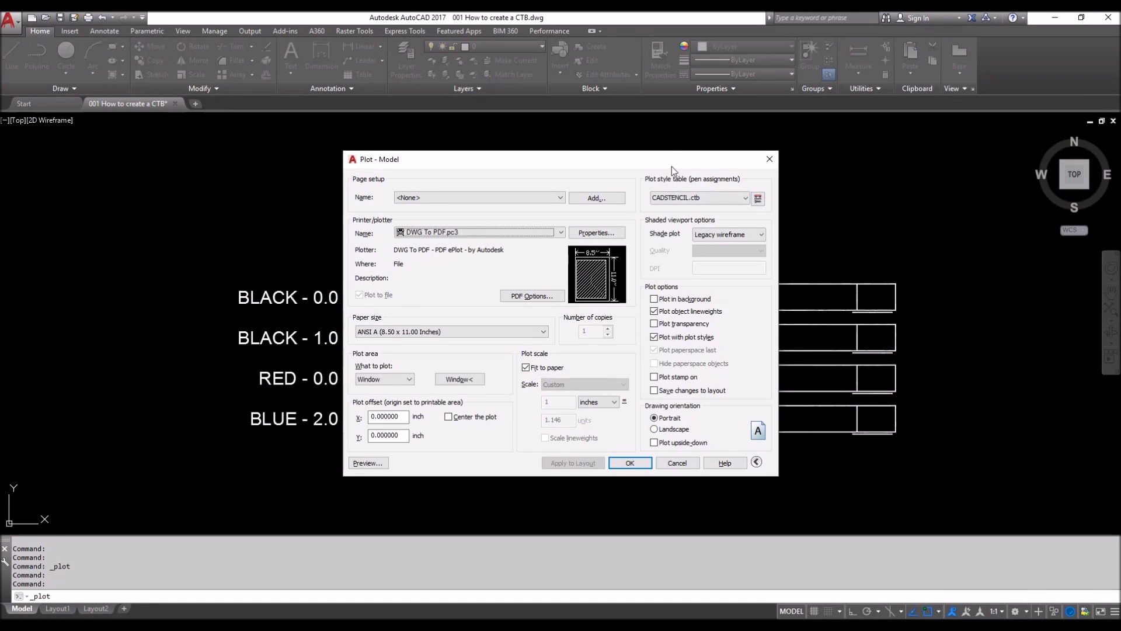
drag(663, 163, 650, 165)
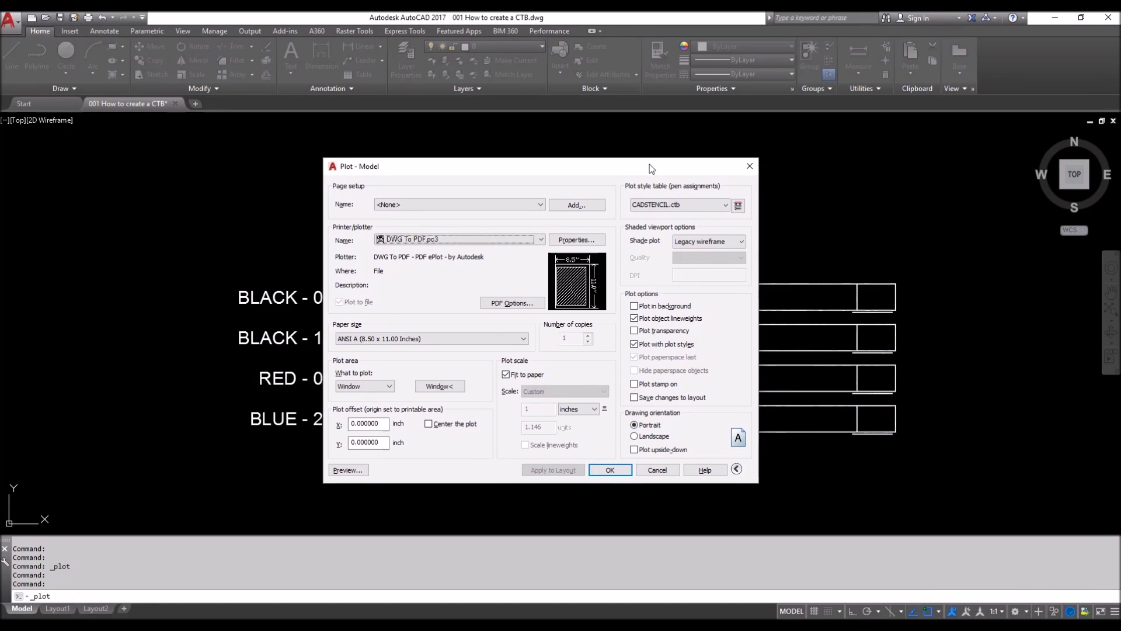
click(663, 205)
click(738, 208)
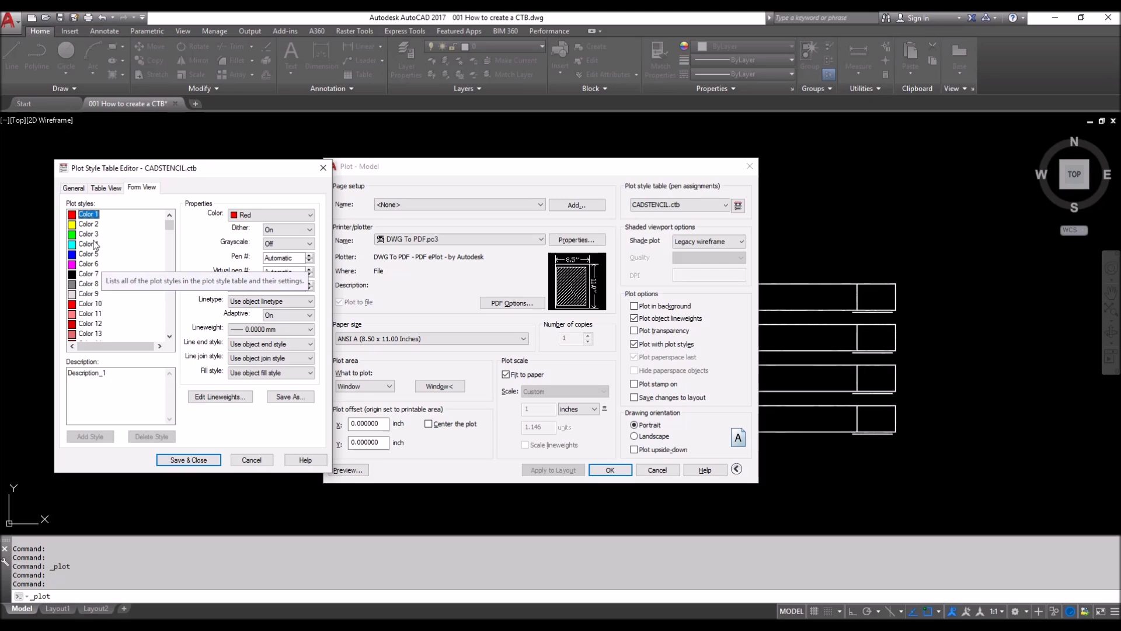
Try selecting Colors 1, 3, 6, 8 and 10 individually, and replace that selection with the range Color 2 to Color 8.
ctrl+click(94, 234)
ctrl+click(94, 265)
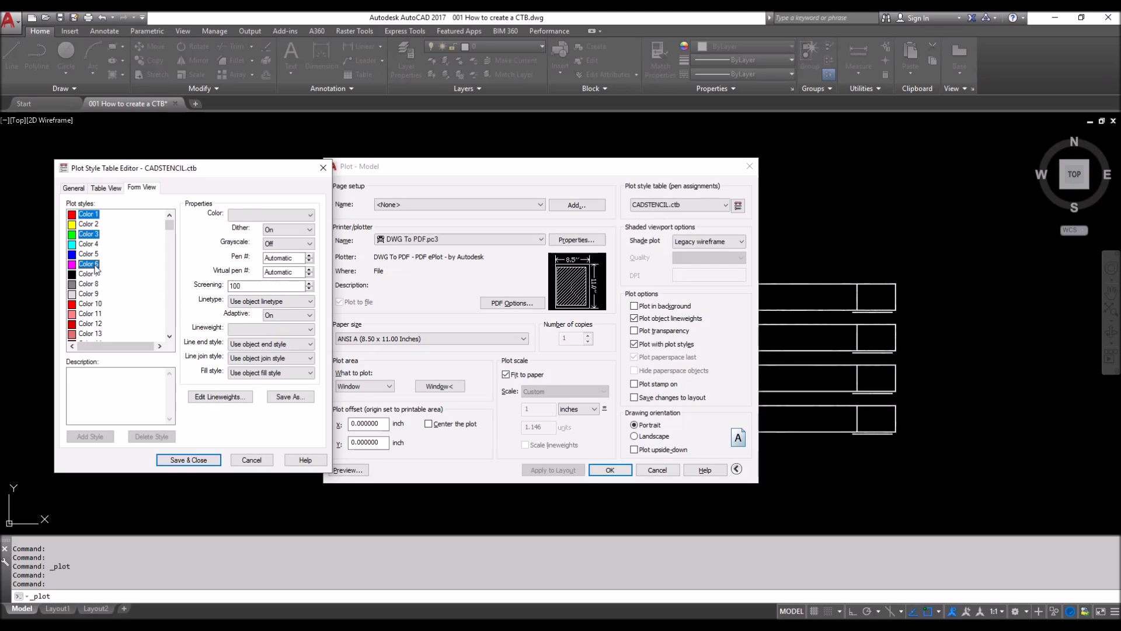
ctrl+click(92, 284)
ctrl+click(92, 305)
click(91, 225)
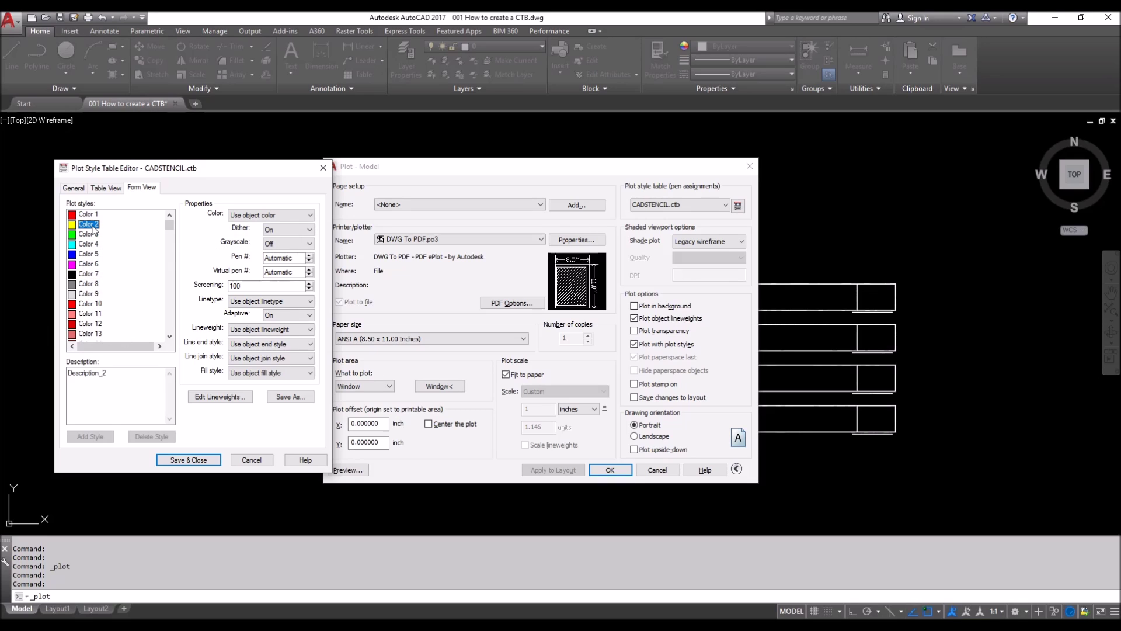
shift+click(96, 285)
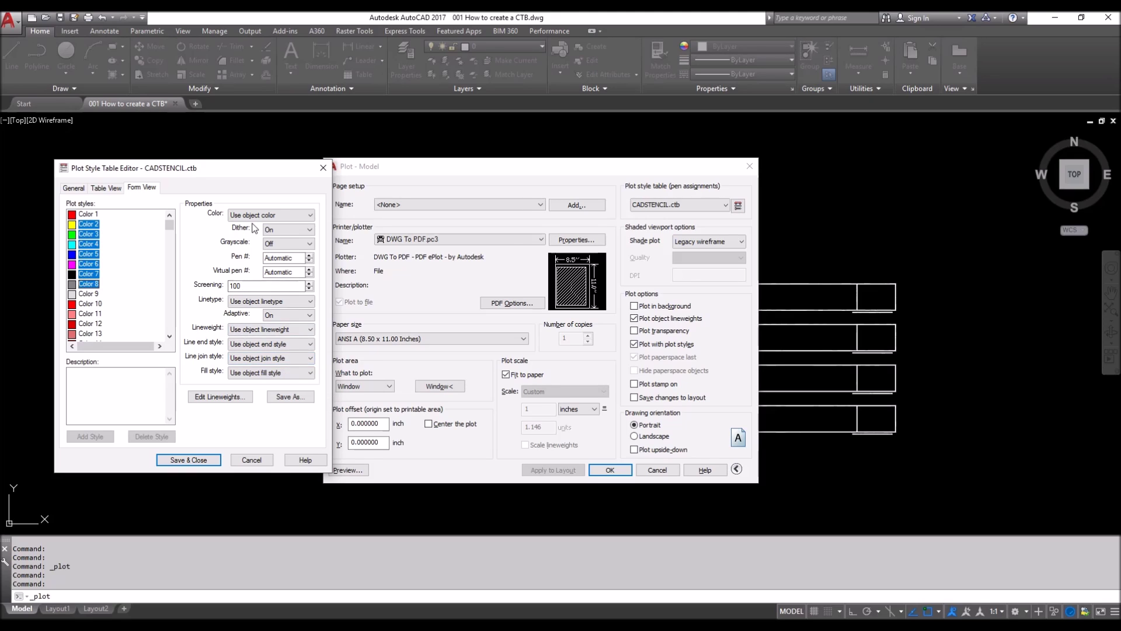
Review the available line end styles, lineweights and line join styles for the selected colors.
click(252, 344)
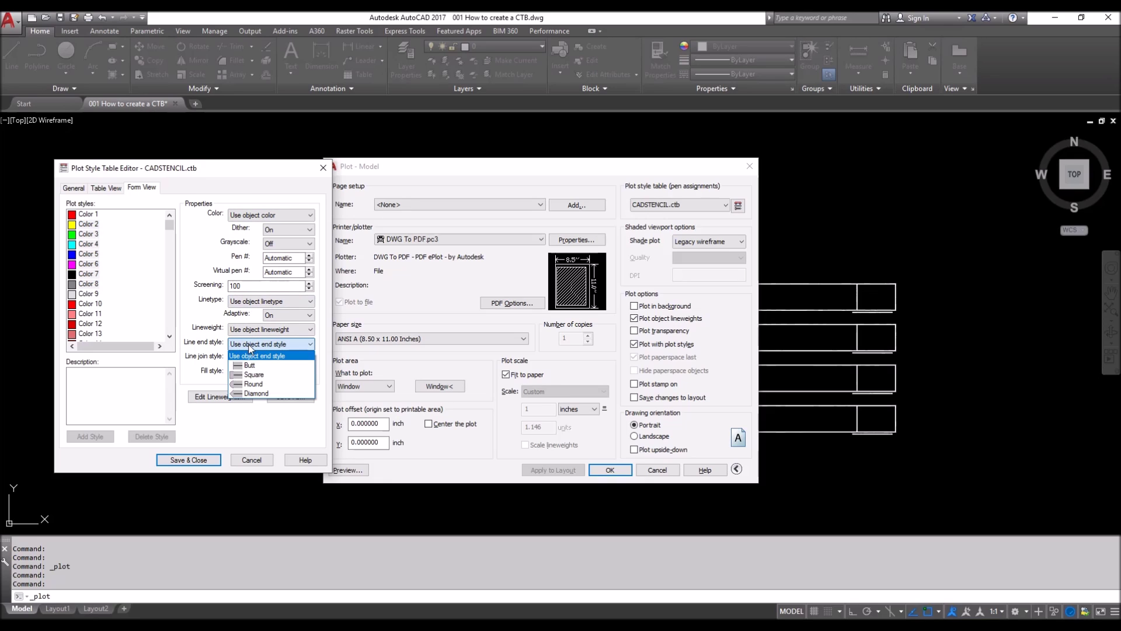
click(236, 344)
click(269, 330)
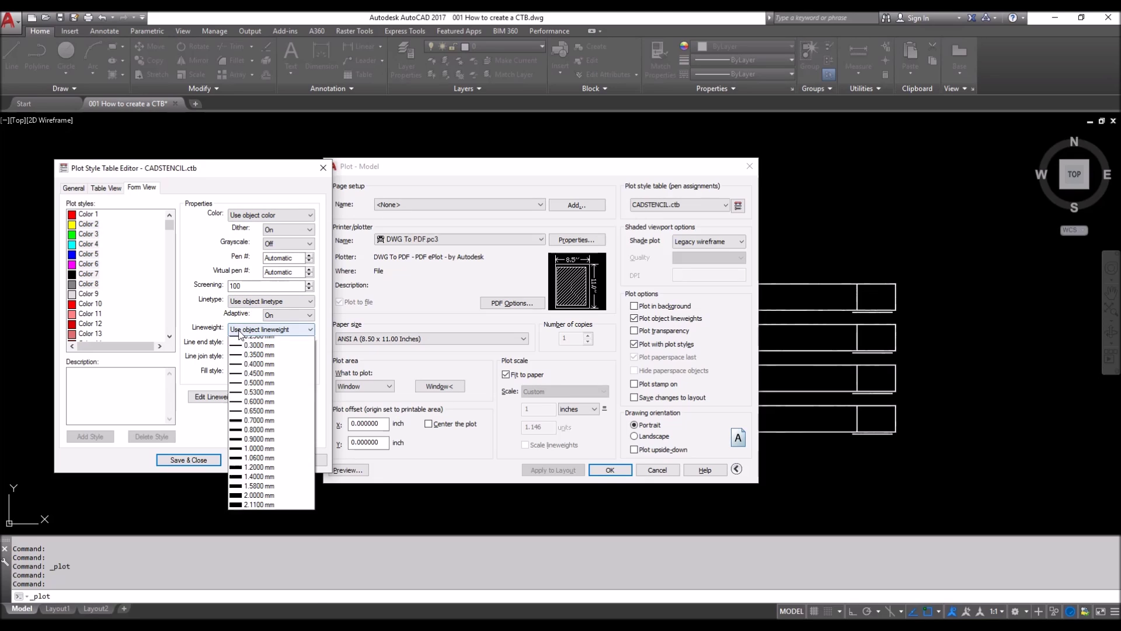
click(235, 341)
click(240, 358)
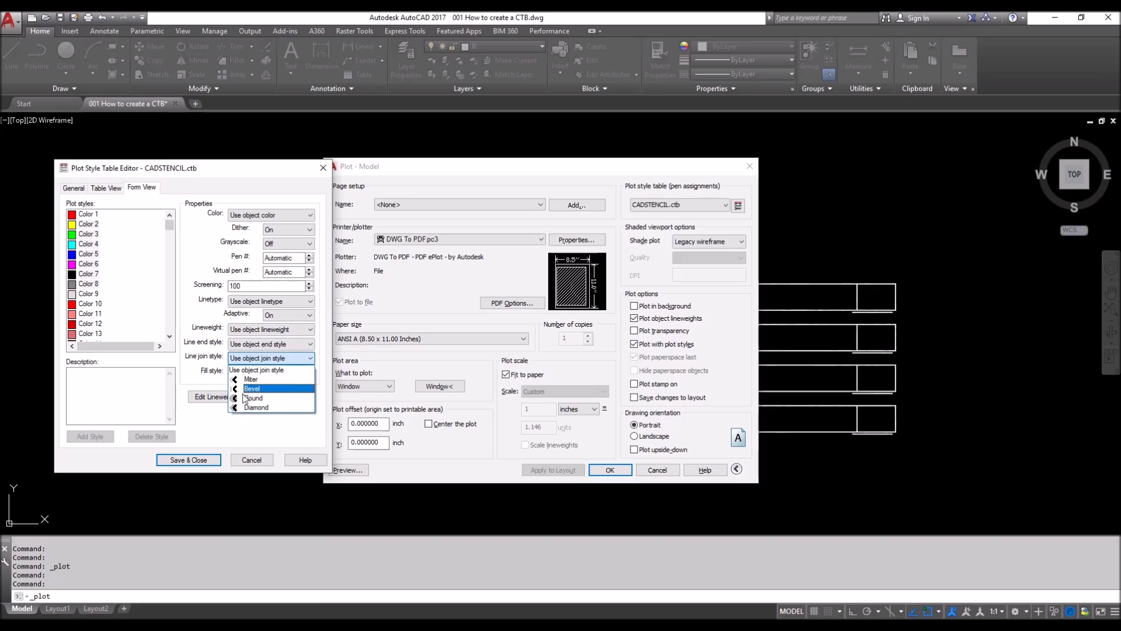